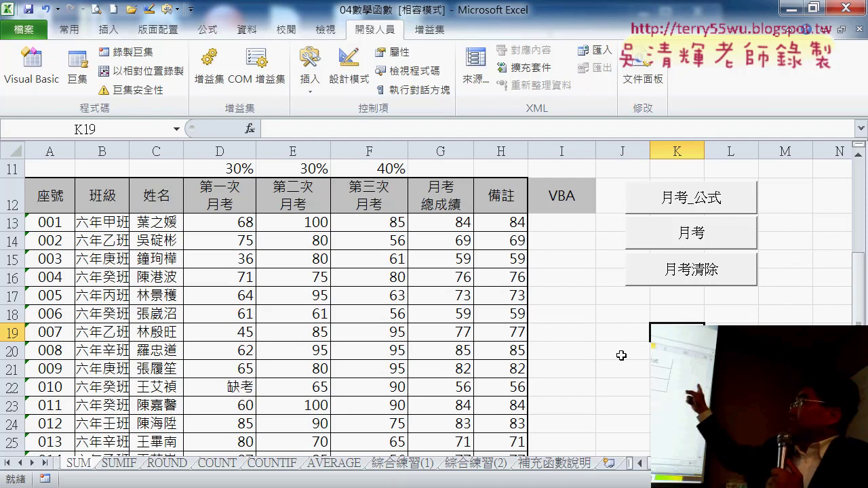
- Run the 月考_公式 macro so column I gets =SUMPRODUCT($D$11:$F$11,D13:F13) totals starting at 84.4
left_click(707, 204)
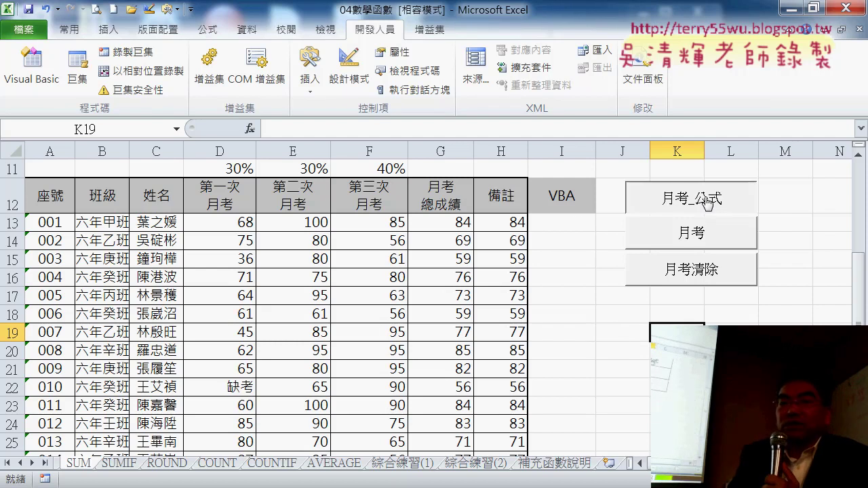
left_click(572, 225)
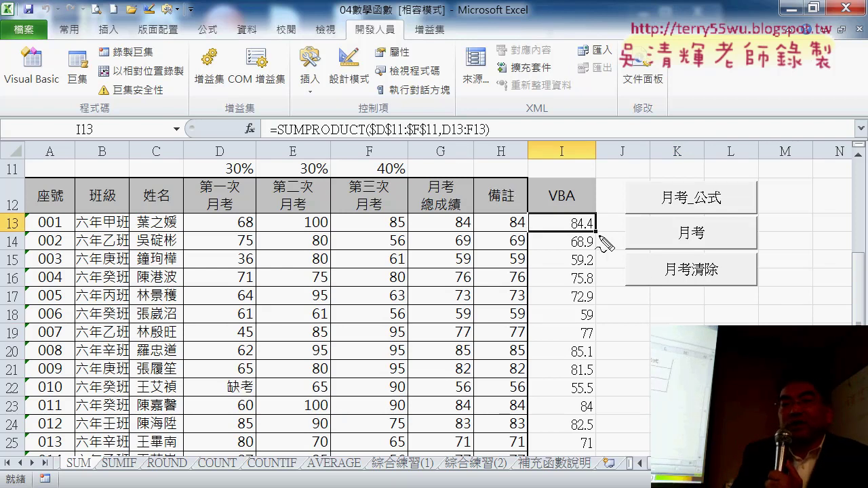
left_click_drag(604, 224, 591, 246)
left_click_drag(465, 141, 482, 148)
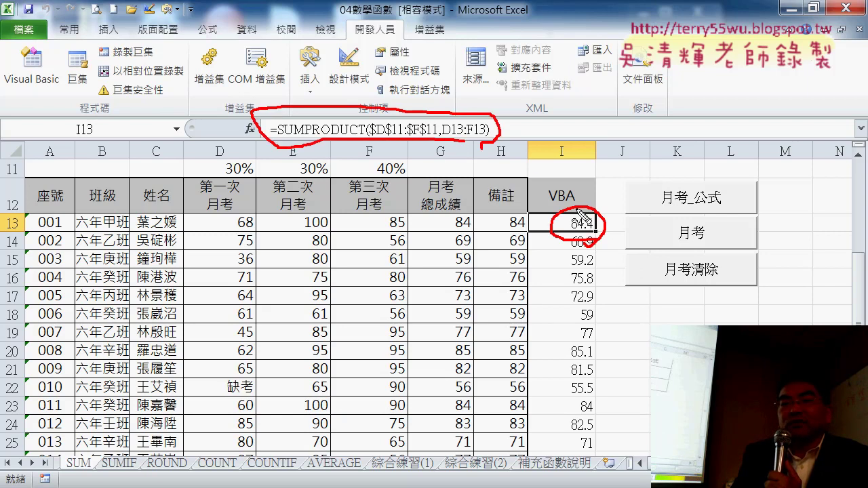
left_click_drag(575, 208, 532, 156)
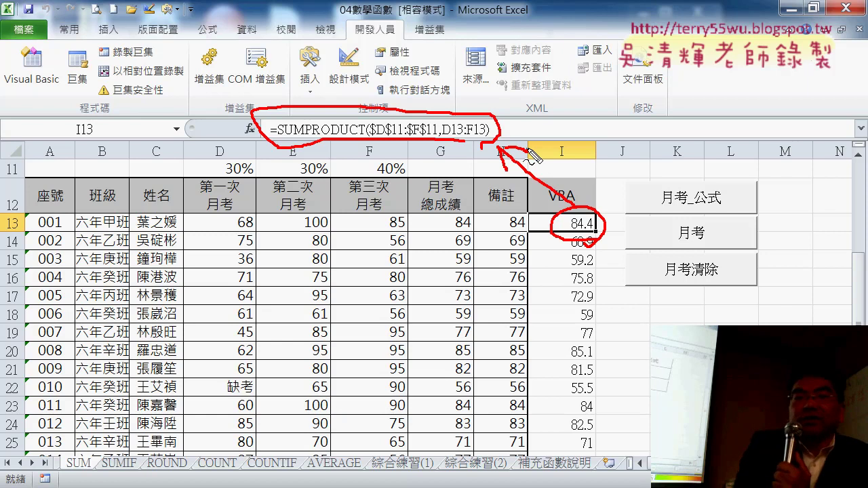
key("Escape")
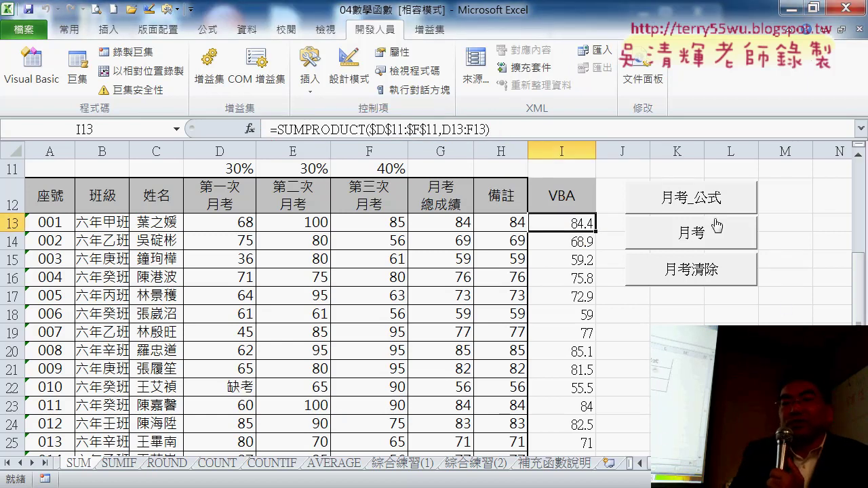
- Run the 月考 macro to store plain values 84.4, 68.9, 59.2 in column I, comparing both macros
left_click(709, 235)
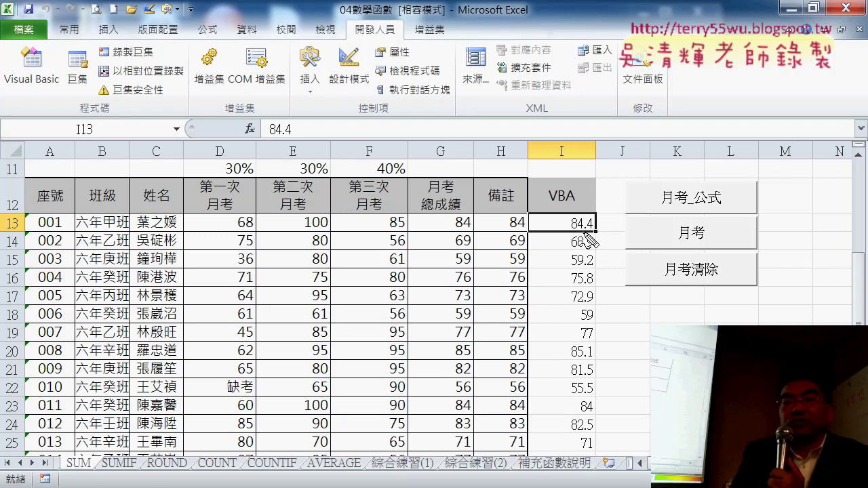
mouse_move(576, 203)
left_mouse_down()
mouse_move(595, 209)
mouse_move(589, 217)
left_mouse_up()
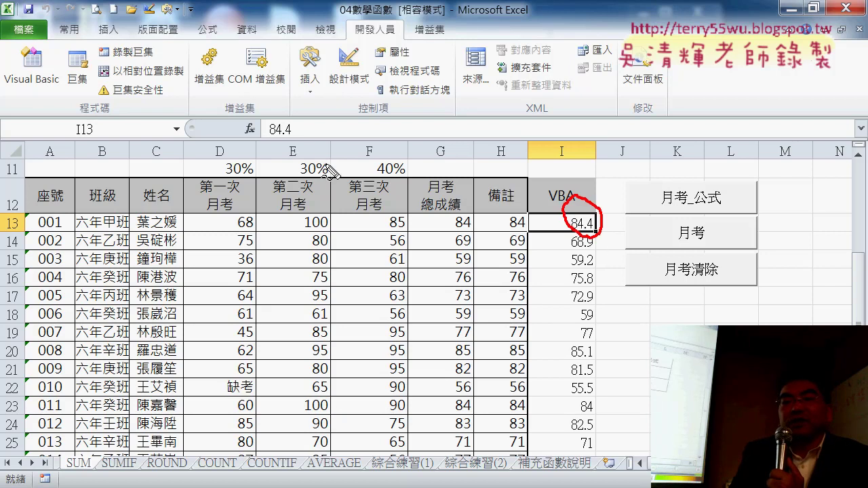
mouse_move(252, 122)
left_mouse_down()
mouse_move(275, 110)
mouse_move(249, 133)
left_mouse_up()
left_click_drag(652, 206, 718, 197)
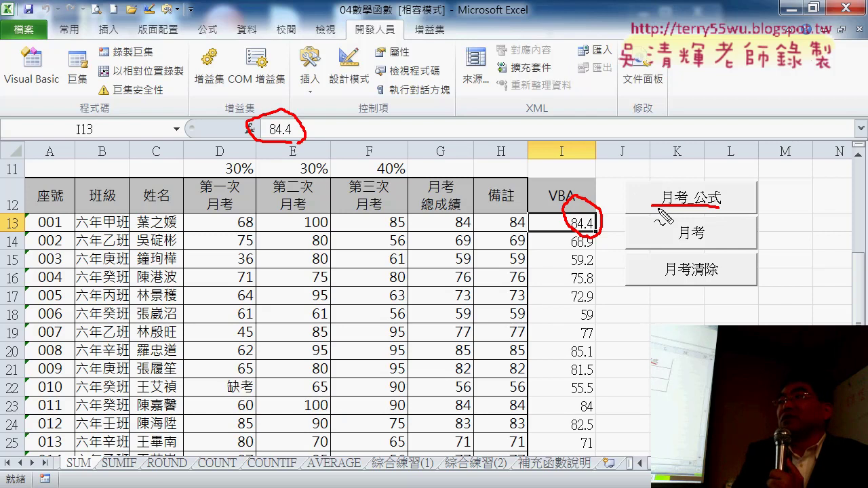
left_click_drag(707, 244, 678, 247)
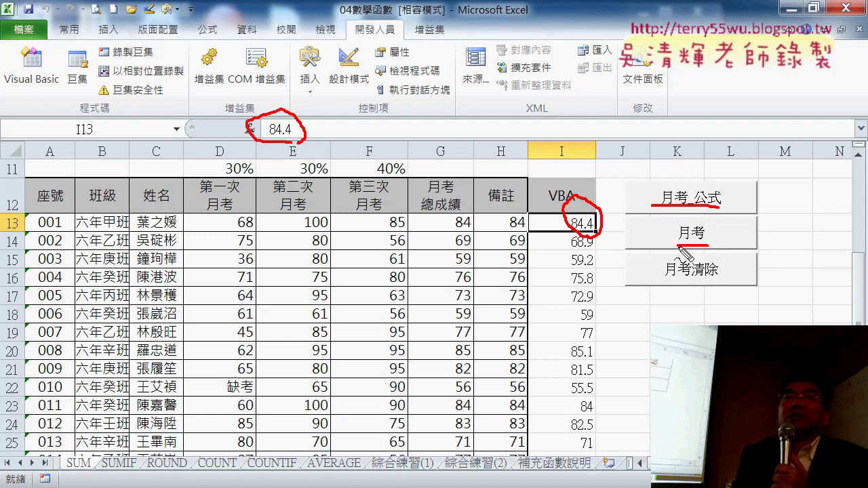
- Empty column I with the 月考清除 button and scroll back to the table header
key("Escape")
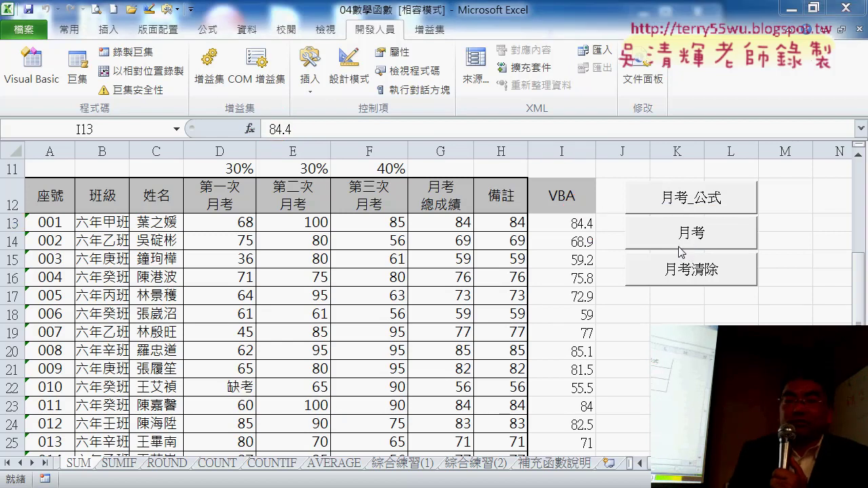
left_click(693, 287)
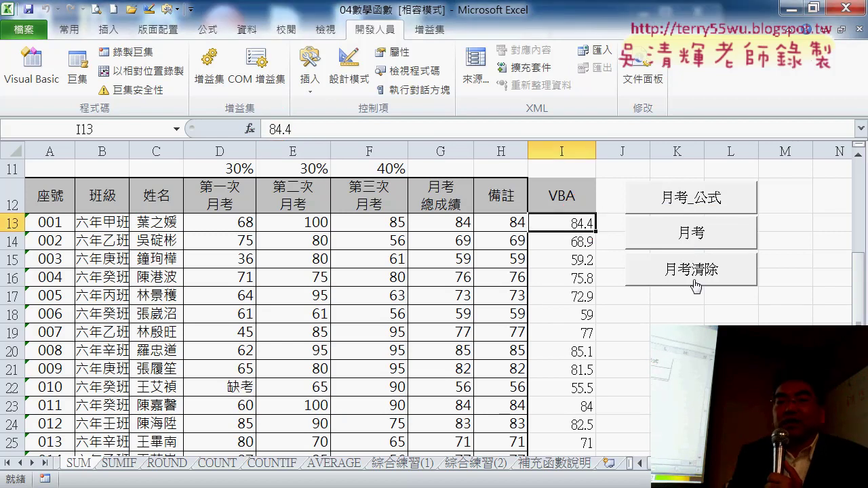
left_click(694, 280)
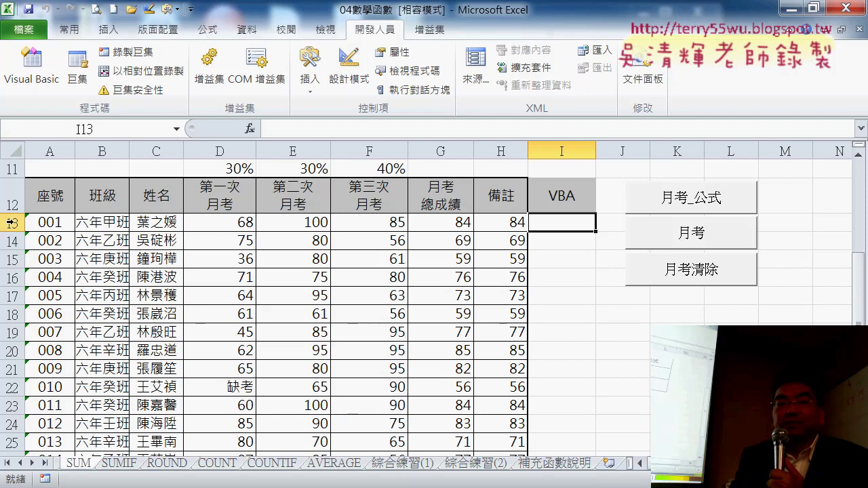
scroll(53, 332, "down", 1)
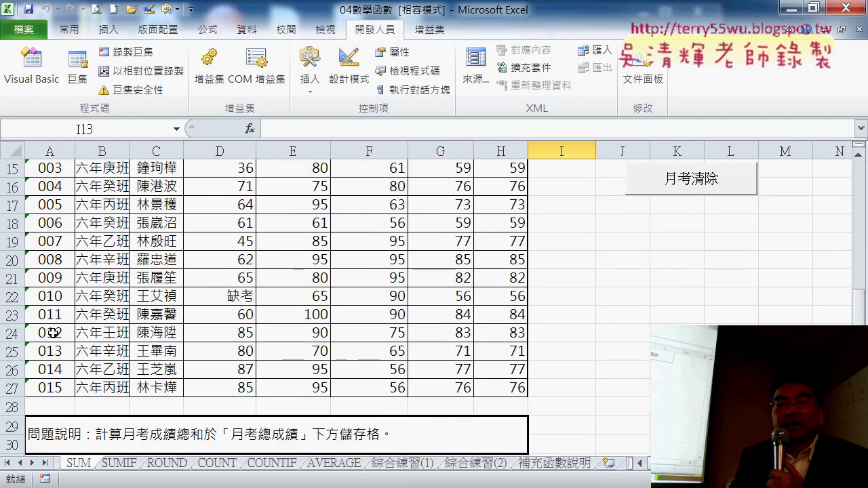
scroll(53, 332, "up", 2)
scroll(673, 266, "up", 1)
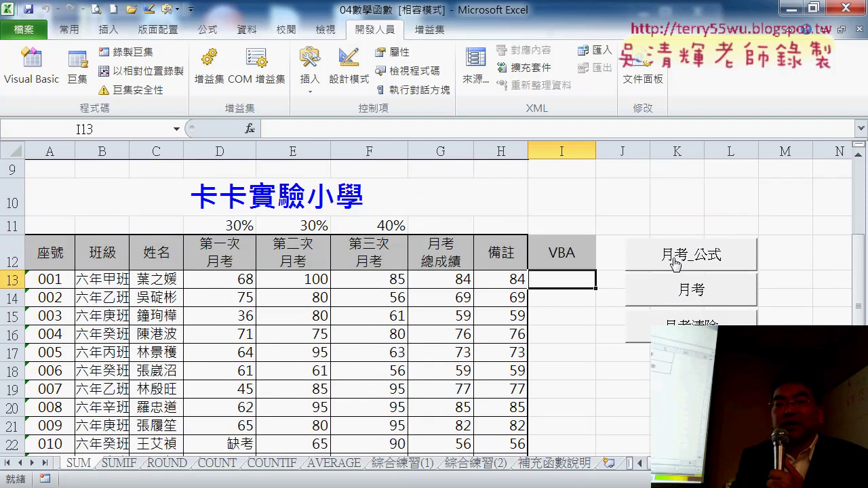
scroll(673, 266, "down", 1)
scroll(686, 197, "up", 1)
- Open the Visual Basic editor, show Module1's code and move the window over the worksheet
left_click(31, 68)
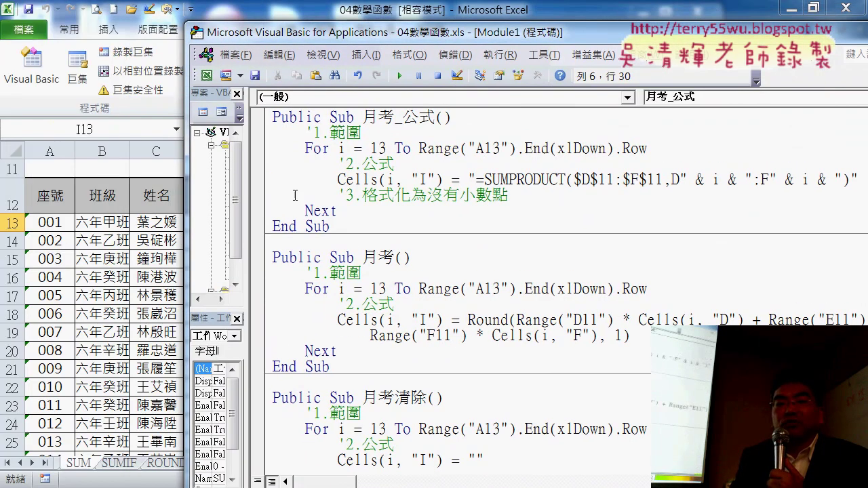
mouse_move(242, 197)
left_mouse_down()
mouse_move(366, 221)
mouse_move(356, 246)
left_mouse_up()
left_click(265, 278)
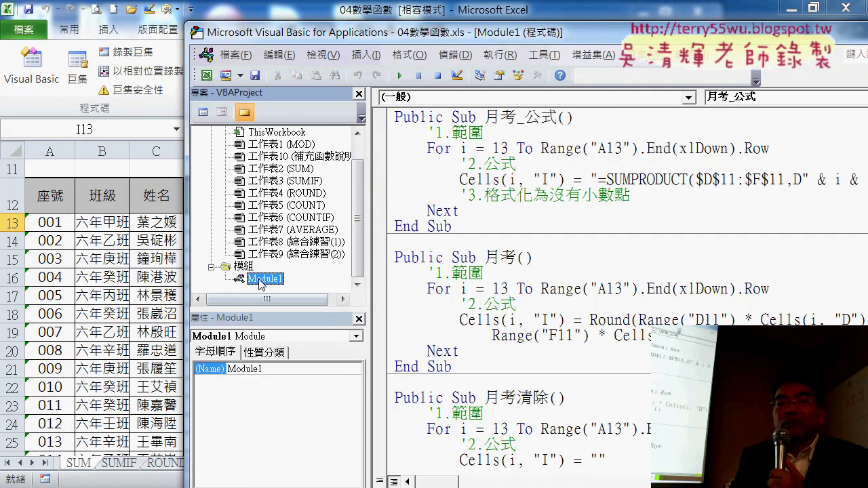
left_click_drag(380, 32, 188, 27)
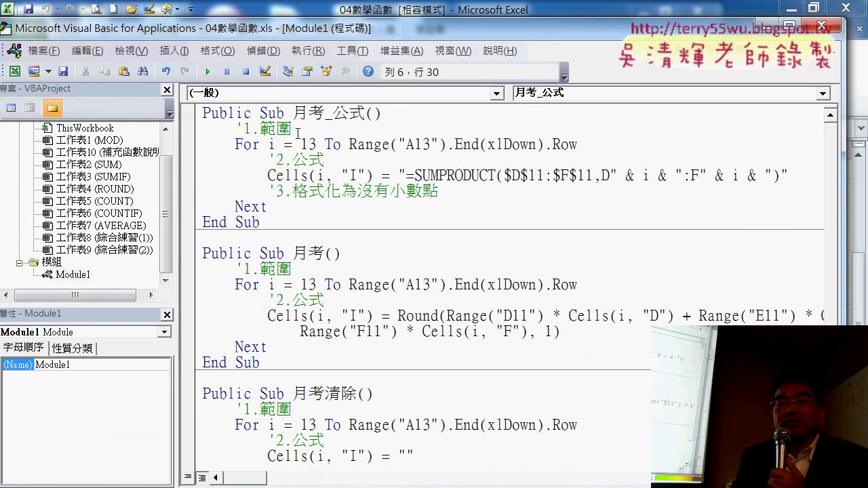
- Select the 月考_公式 macro name and open Add Procedure, then cancel it
left_click_drag(292, 113, 375, 114)
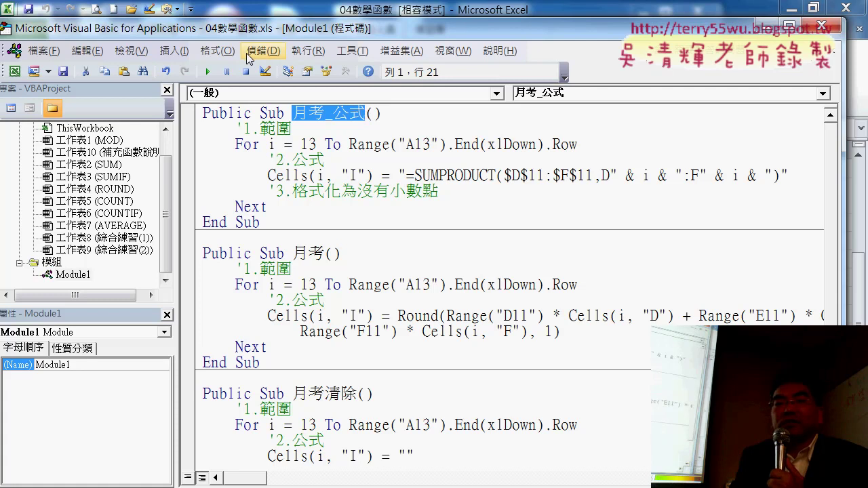
left_click(174, 50)
left_click(196, 64)
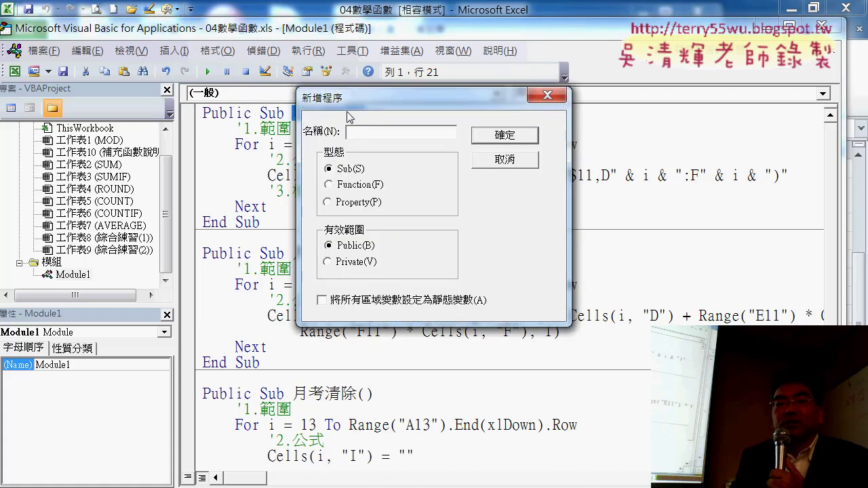
left_click_drag(352, 99, 306, 145)
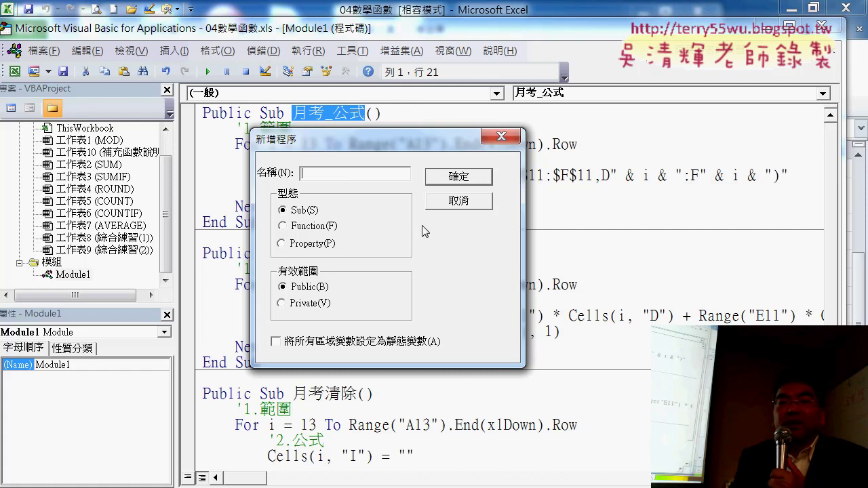
key("Escape")
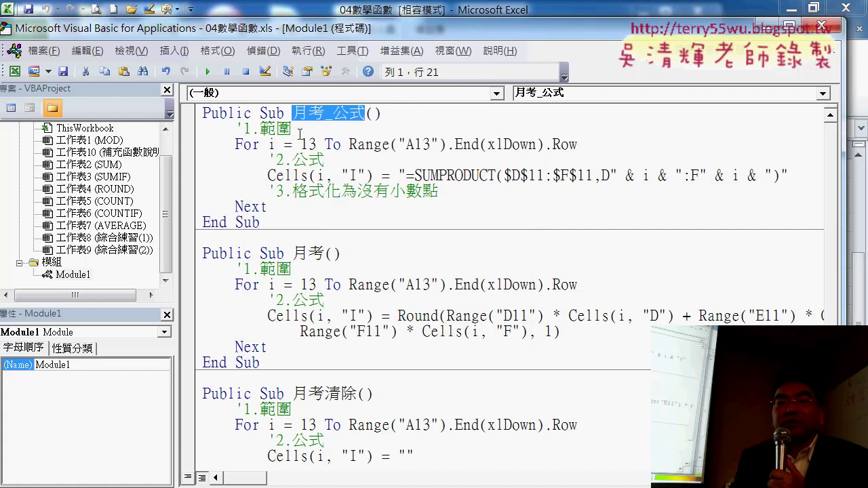
- Highlight the loop bounds, row 13 to Range("A13").End(xlDown).Row, then place the editor beside the sheet
left_click_drag(301, 144, 307, 144)
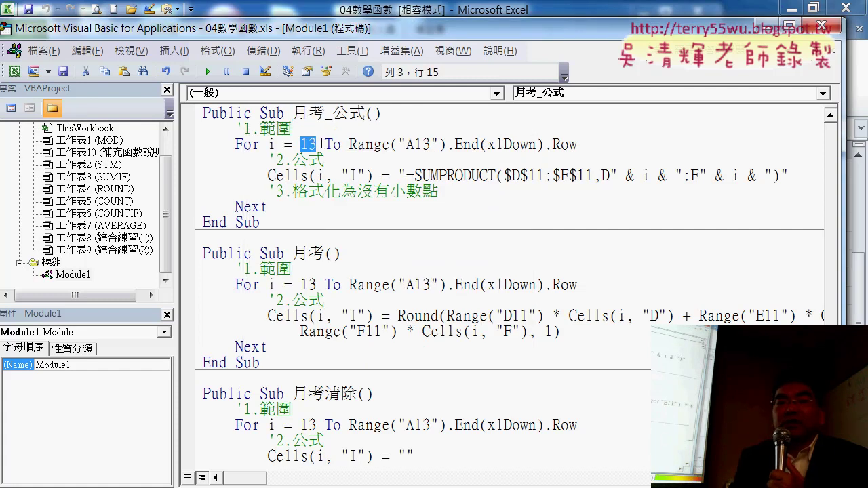
left_click_drag(353, 144, 576, 145)
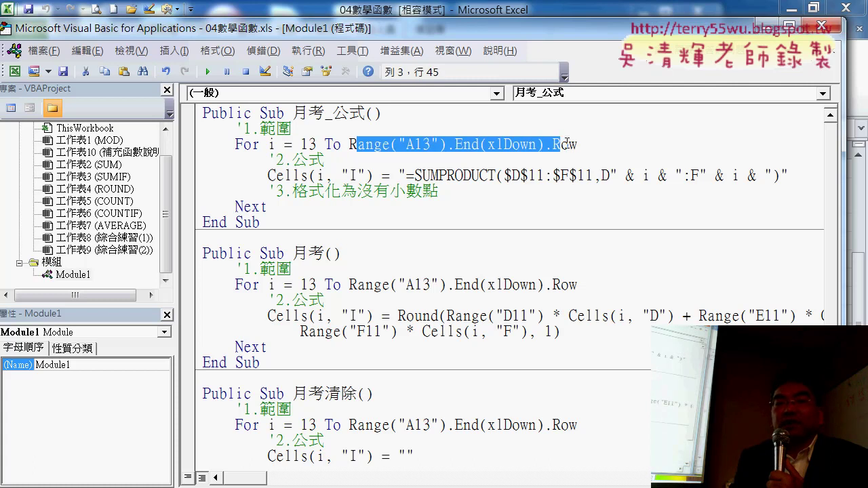
left_click_drag(348, 144, 579, 147)
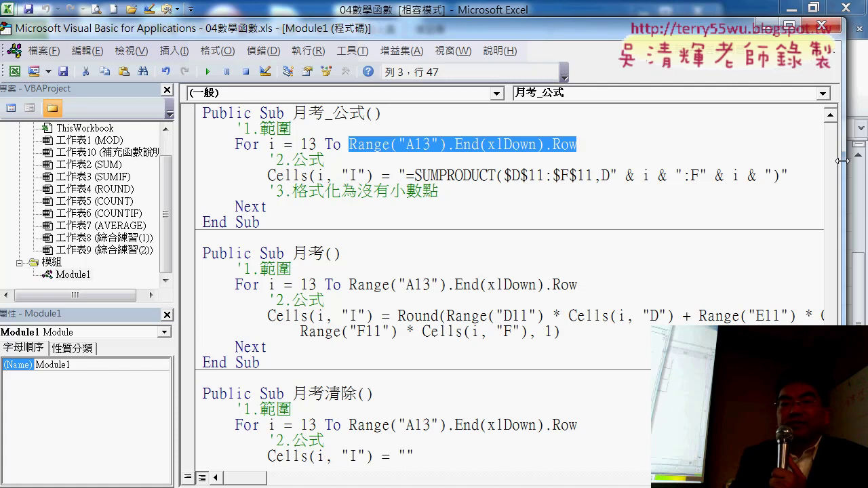
double_click(593, 32)
left_click_drag(593, 32, 358, 25)
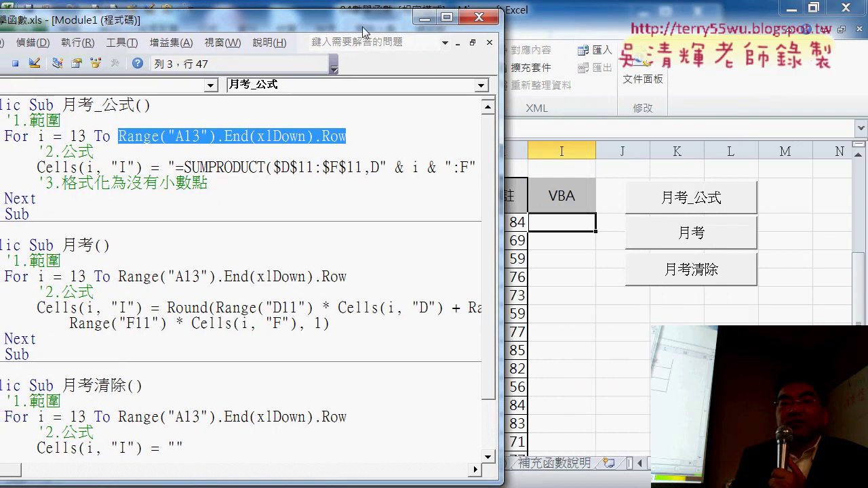
- Point out the Cells(i, "I") target and delete the SUMPRODUCT string, leaving Cells(i, "I") = ""
left_click_drag(188, 21, 357, 16)
left_click_drag(235, 164, 348, 164)
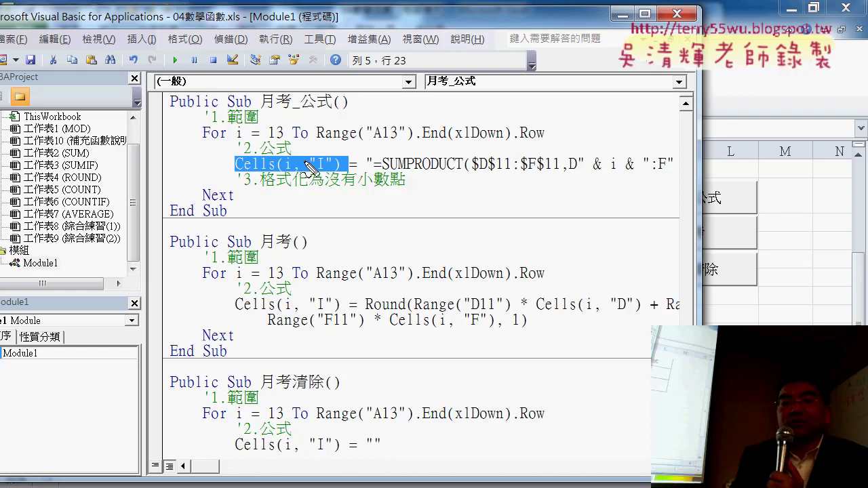
mouse_move(448, 154)
left_mouse_down()
mouse_move(366, 126)
mouse_move(322, 153)
left_mouse_up()
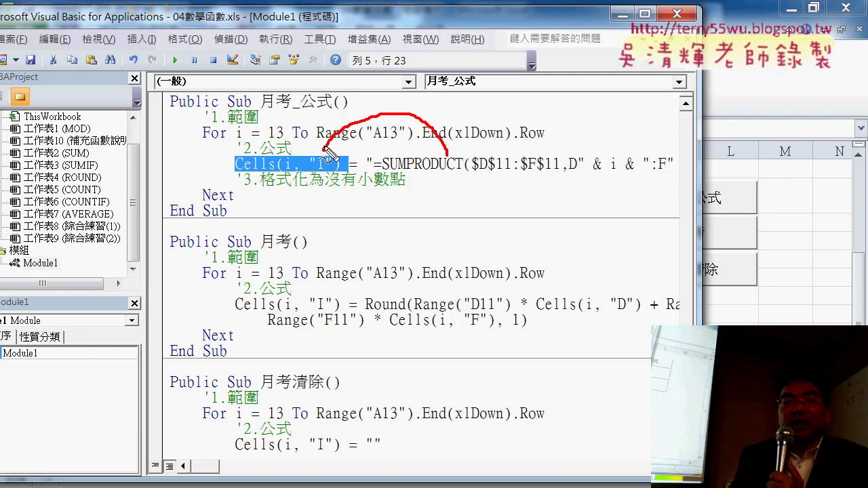
key("Escape")
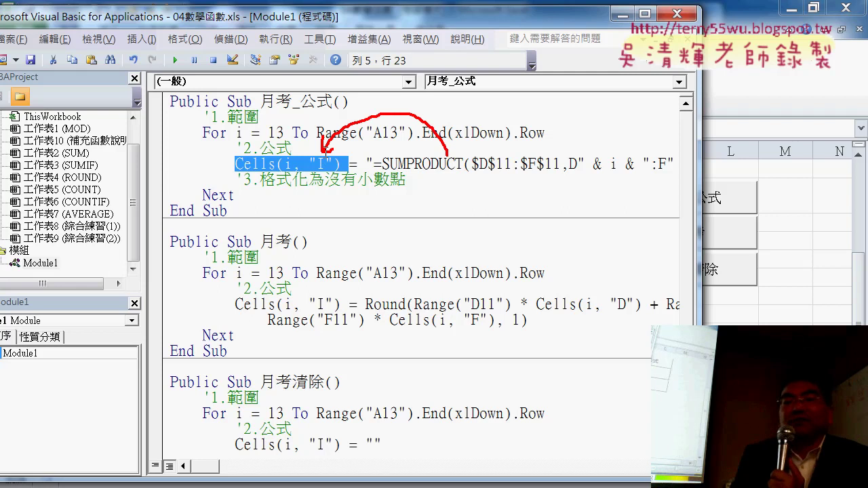
left_click(325, 152)
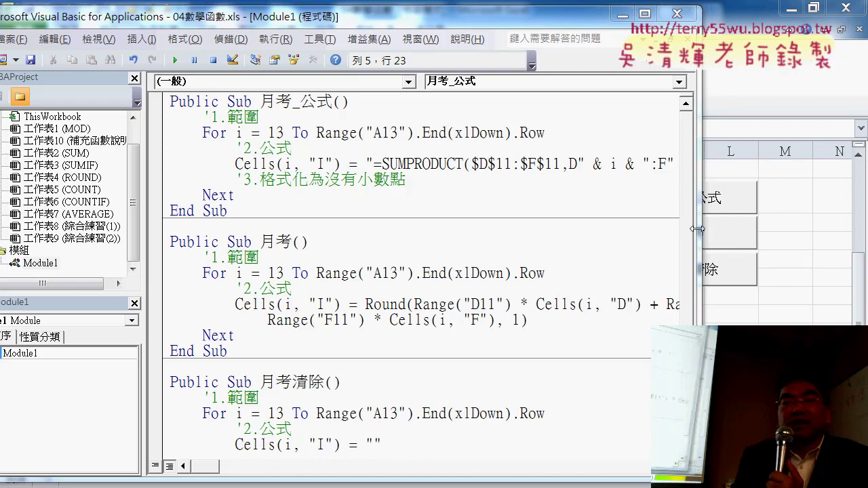
left_click_drag(748, 164, 374, 165)
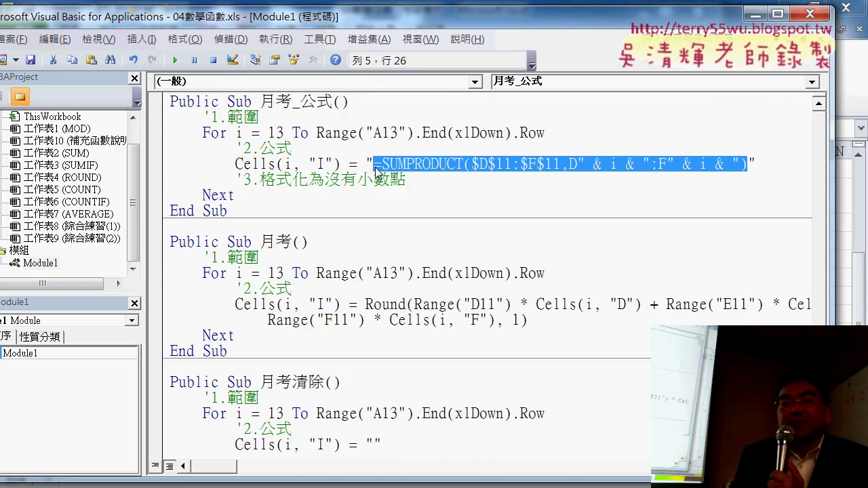
key("Delete")
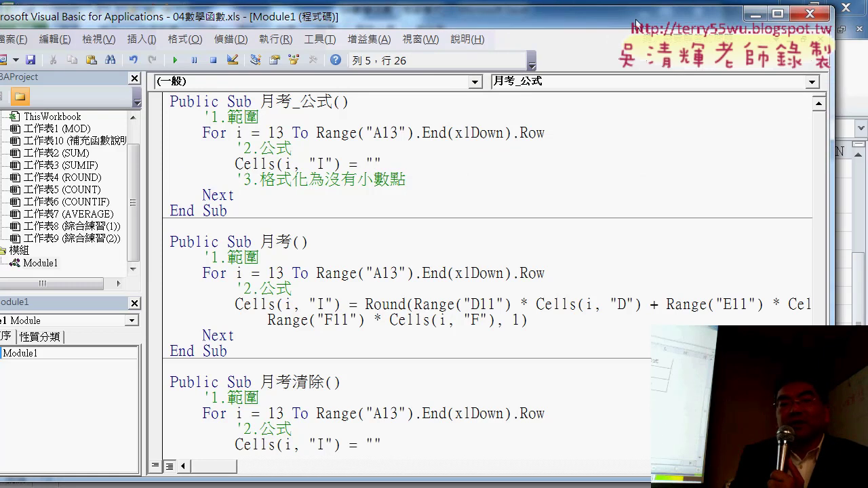
- Copy cell H13's SUMPRODUCT formula without changing the cell, then return to the macro code
double_click(635, 25)
left_click(677, 320)
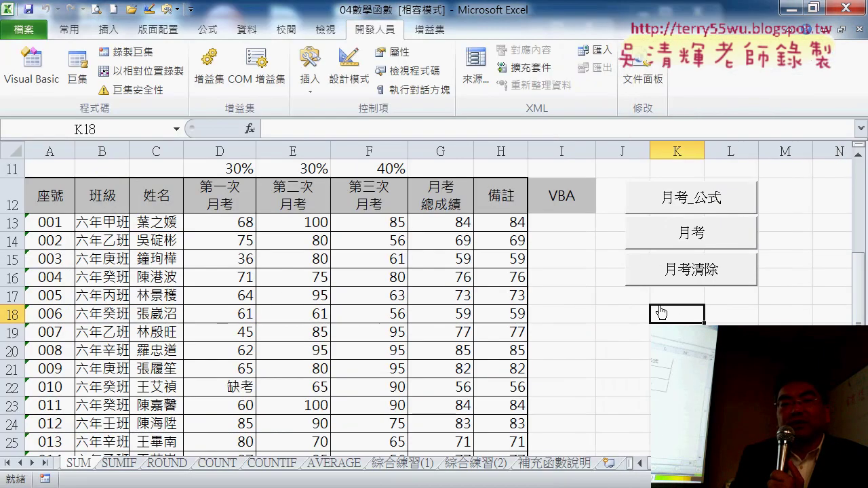
left_click(499, 226)
double_click(500, 226)
key("ctrl+c")
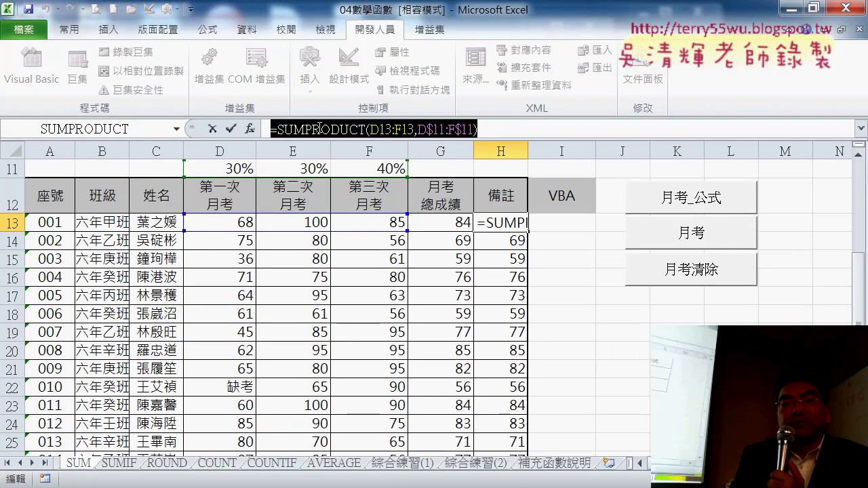
right_click(330, 124)
key("Escape")
left_click(215, 129)
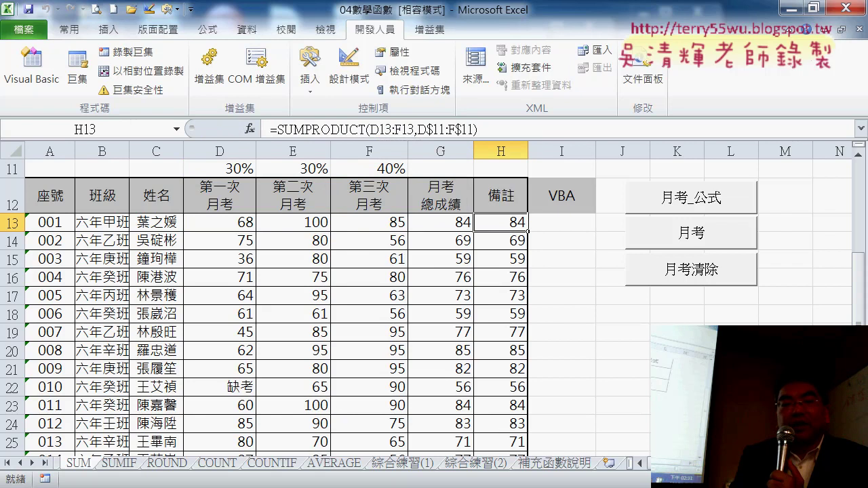
left_click(305, 406)
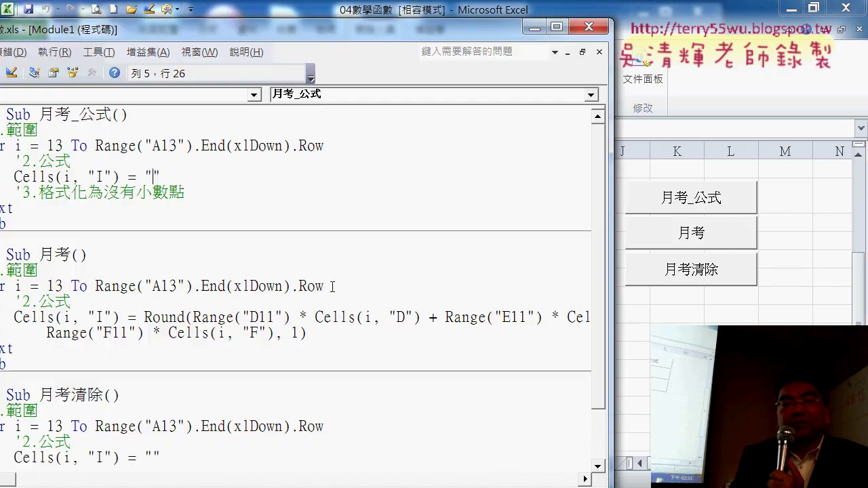
- Paste =SUMPRODUCT(D13:F13,D$11:F$11) into the empty quotes of Cells(i, "I") and mark row 13 in D13
double_click(308, 35)
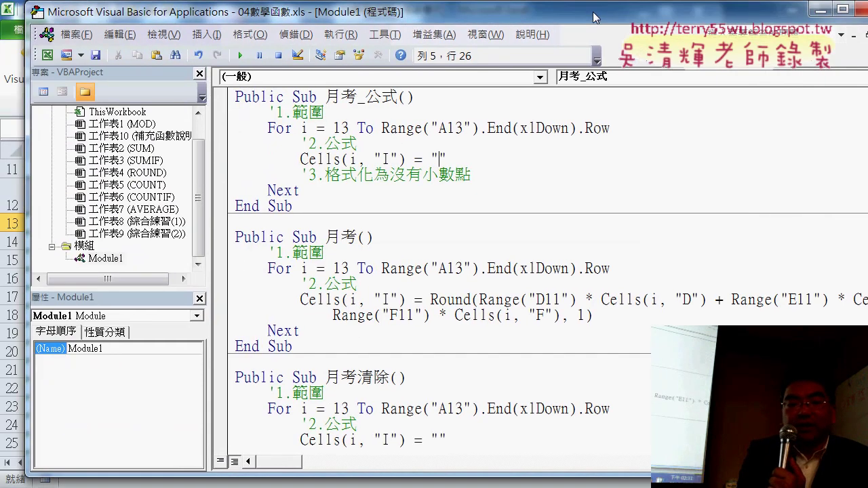
key("ctrl+v")
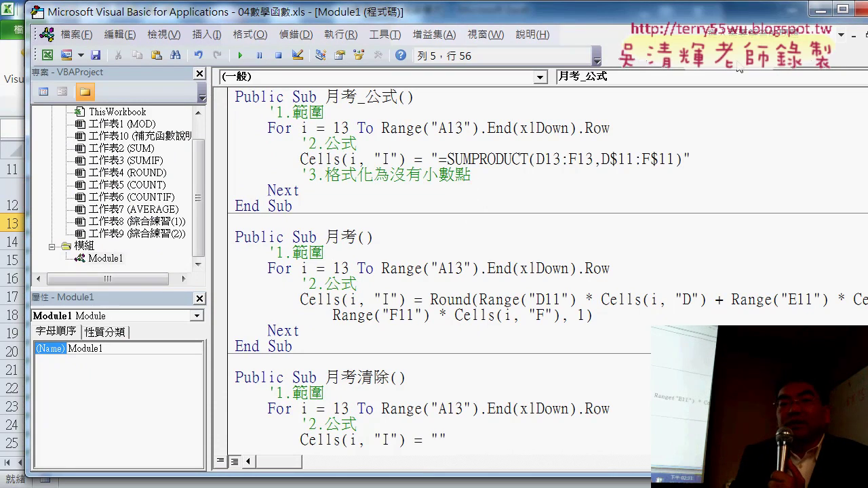
key("shift+Left")
key("shift+Left")
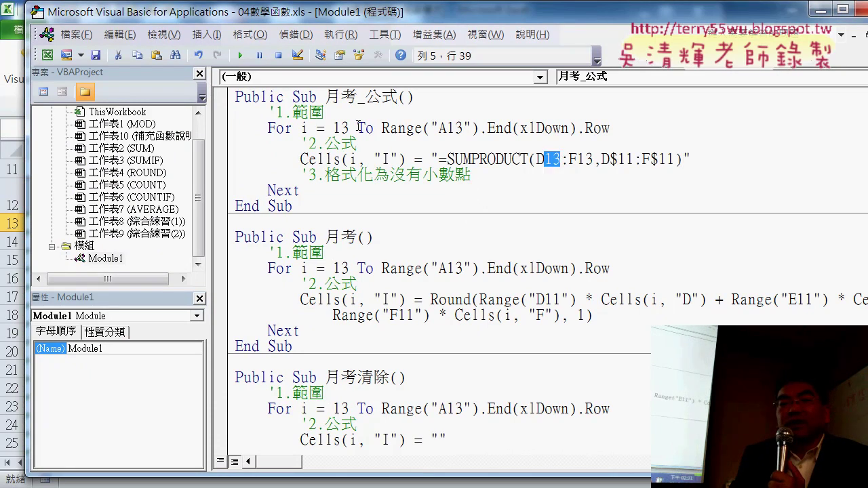
left_click_drag(349, 126, 333, 126)
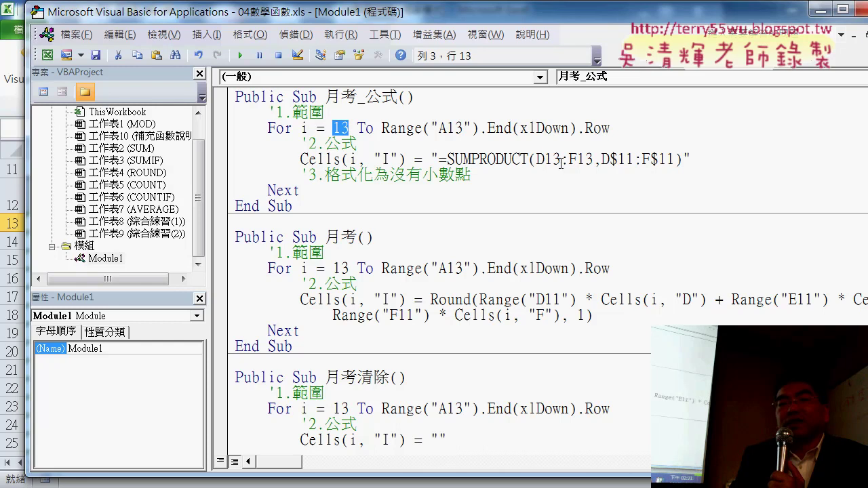
mouse_move(561, 162)
left_mouse_down()
mouse_move(543, 164)
mouse_move(577, 159)
mouse_move(544, 160)
left_mouse_up()
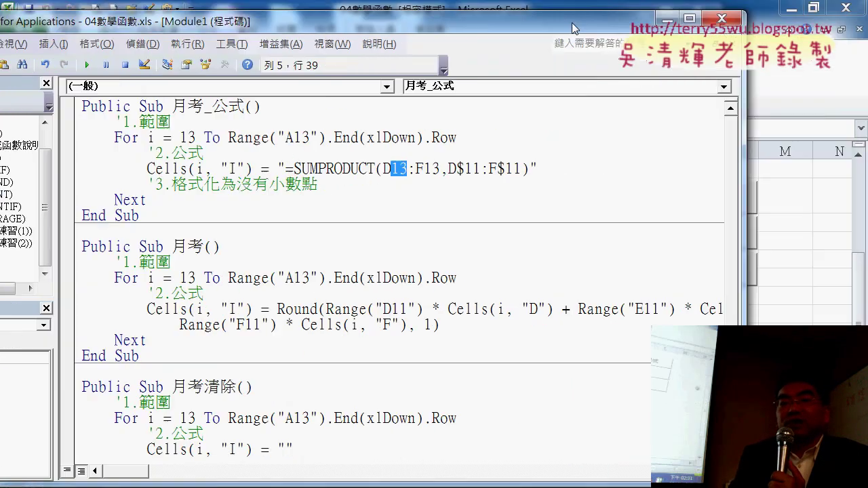
left_click_drag(733, 17, 499, 28)
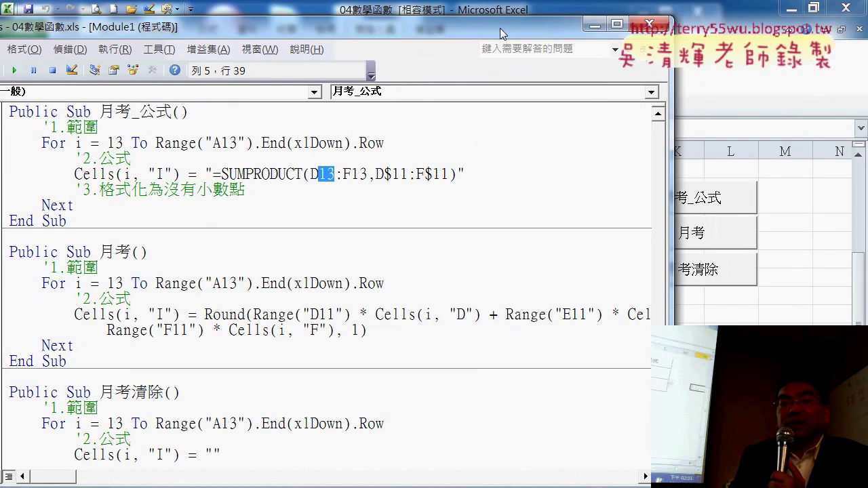
left_click(831, 257)
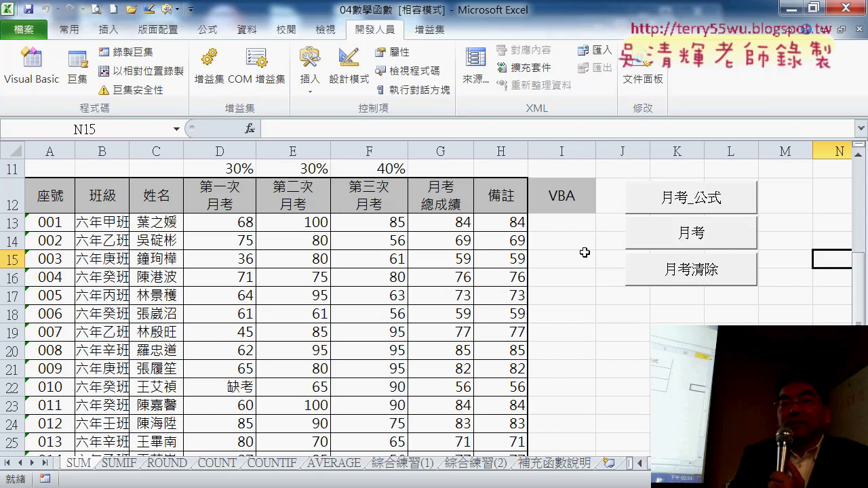
left_click(505, 225)
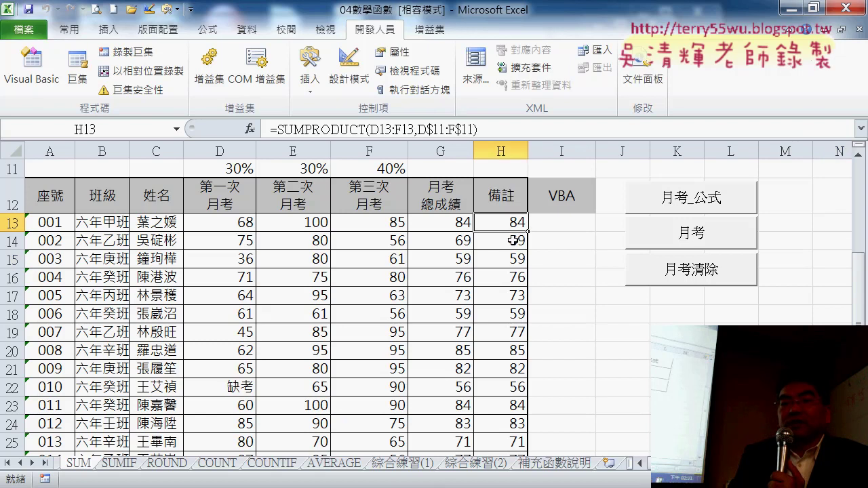
left_click(513, 240)
left_click(512, 226)
left_click(518, 243)
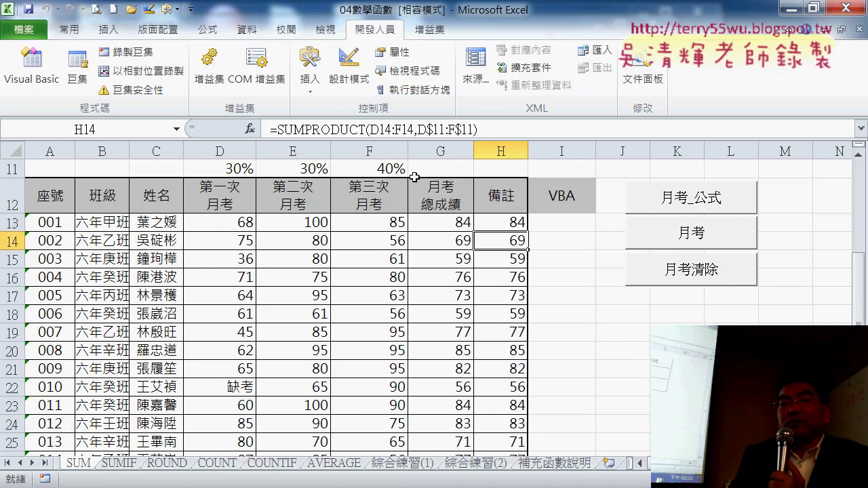
left_click(505, 223)
left_click(513, 241)
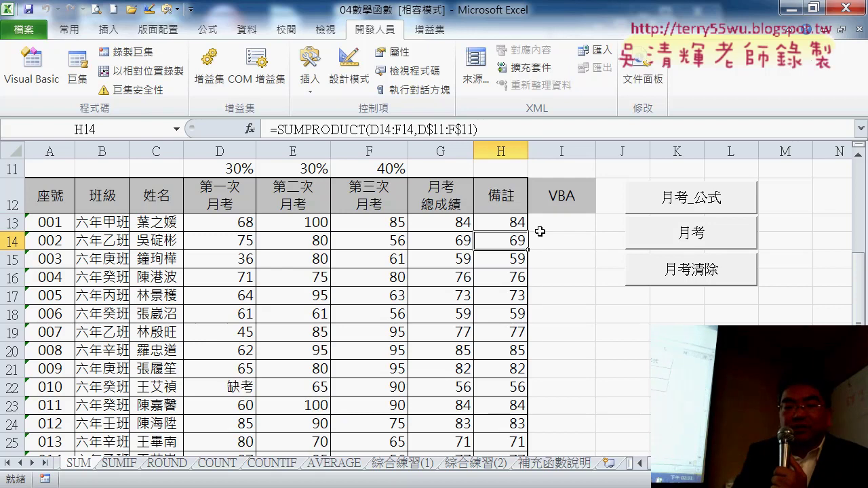
left_click(299, 406)
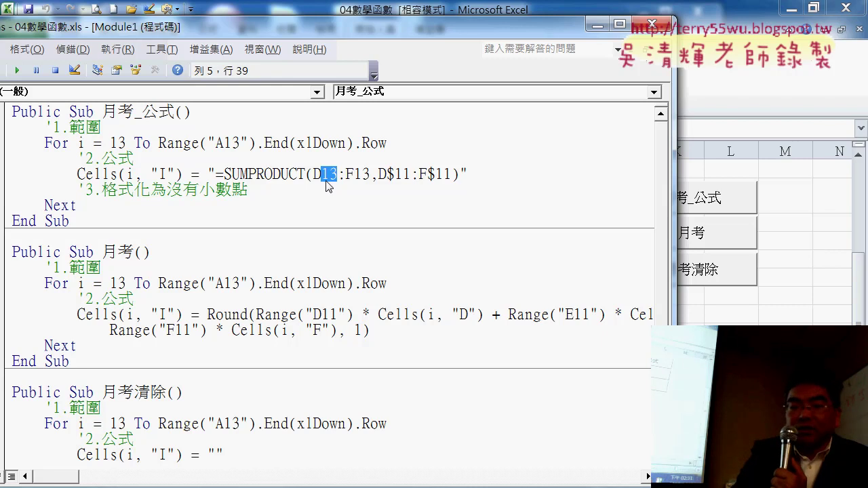
- Replace the 13 in D13 with the " & i & " concatenation
type("\"\"")
key("Left")
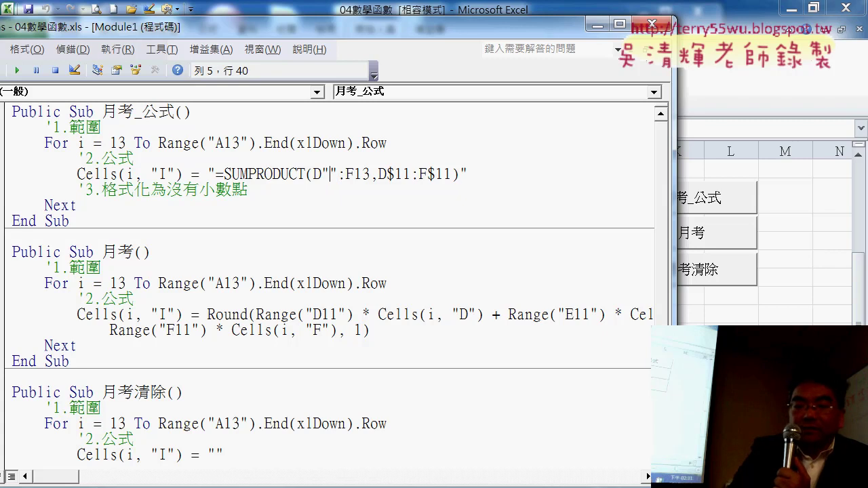
type("&&")
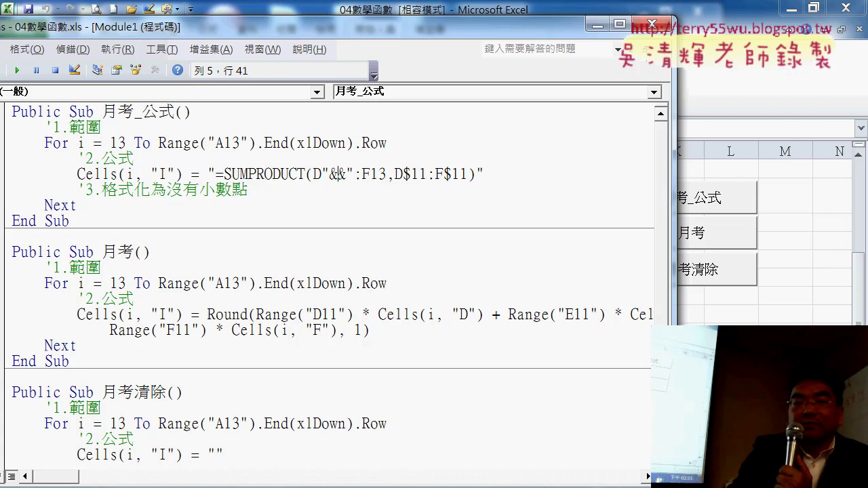
type("i")
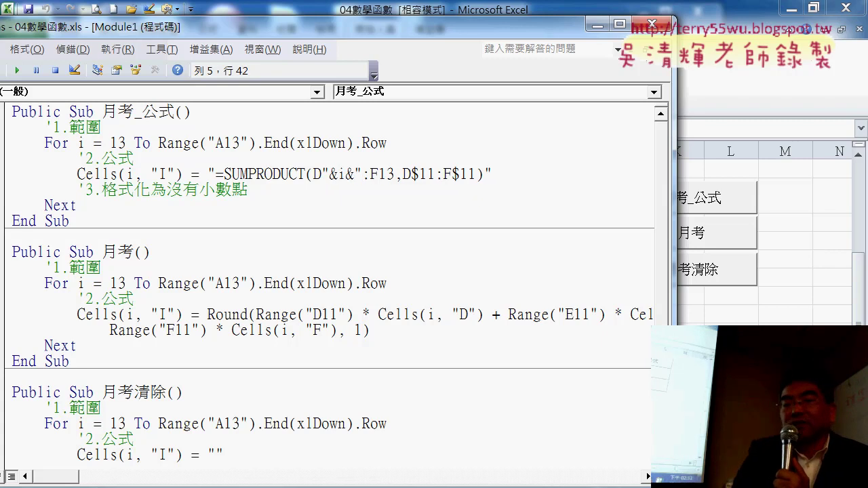
left_click(330, 175)
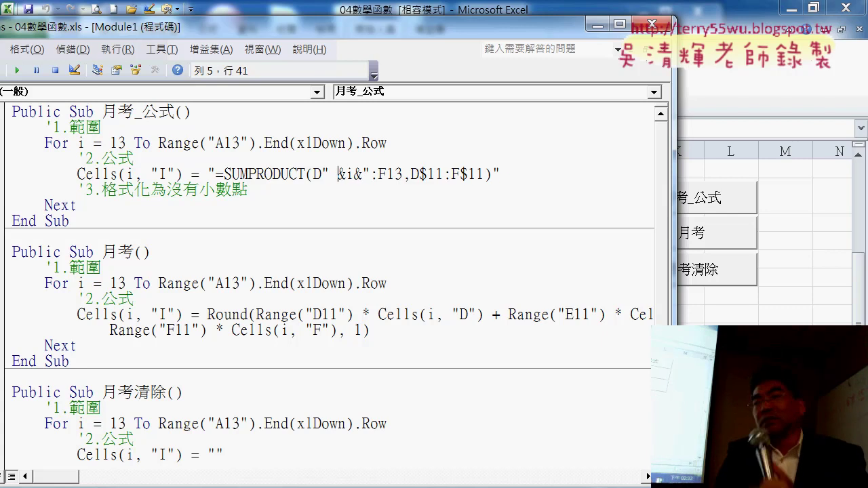
key("Right")
key("Right")
key("Right")
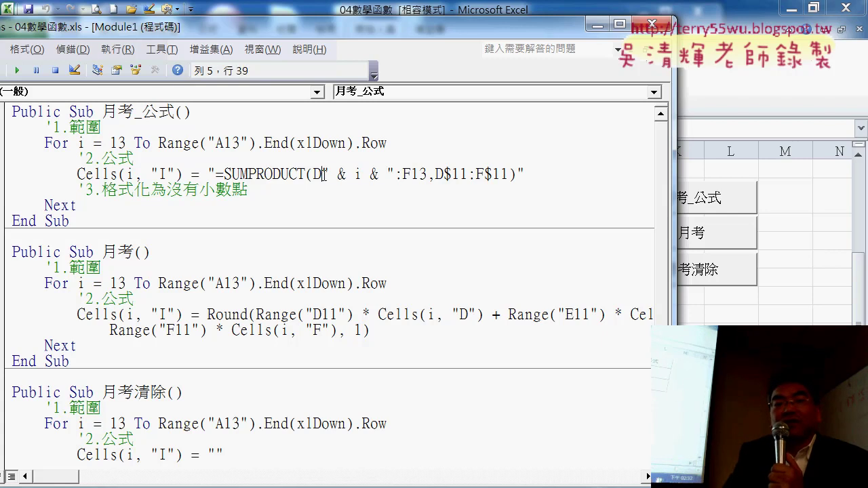
- Copy " & i & " over the 13 in F13 and go back to the grade worksheet
left_click_drag(323, 174, 393, 175)
right_click(381, 178)
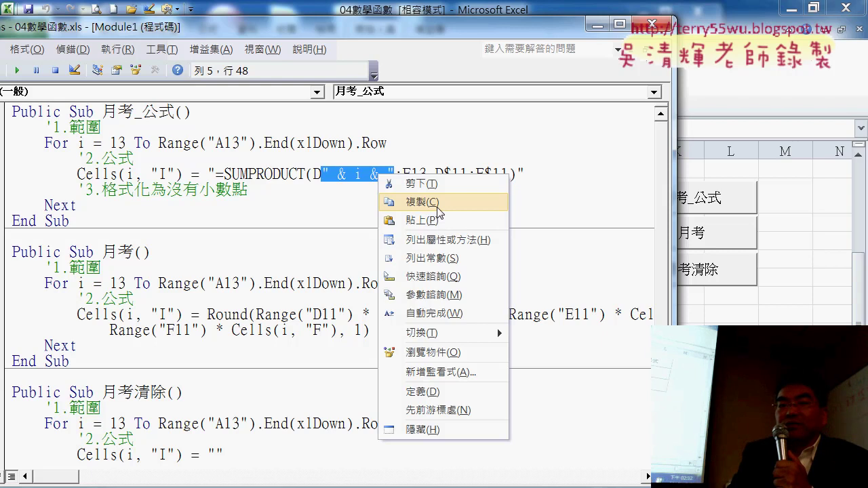
left_click(432, 202)
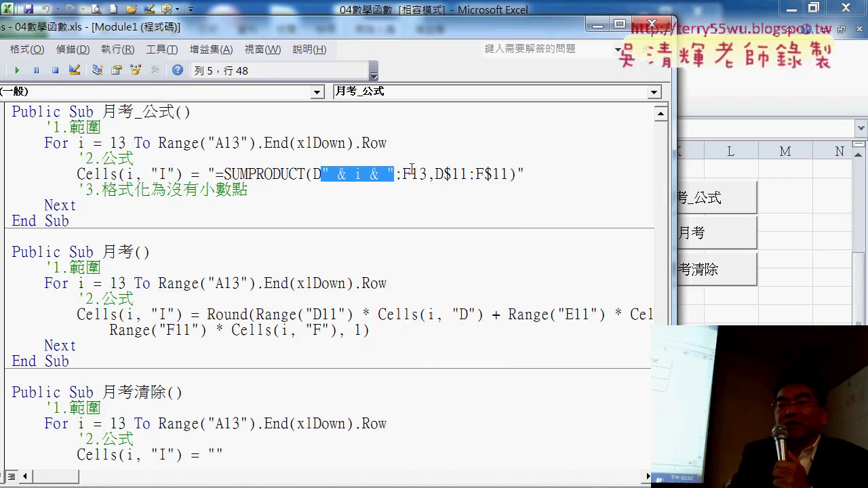
left_click_drag(412, 168, 428, 169)
right_click(420, 178)
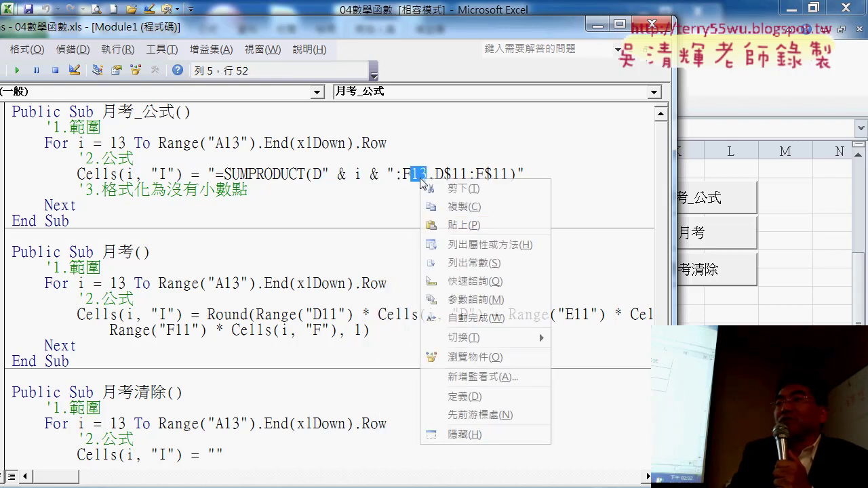
left_click(459, 226)
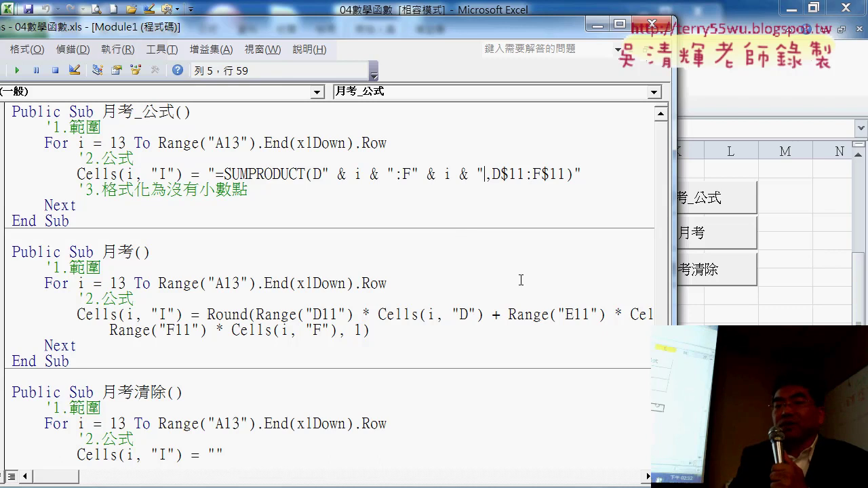
left_click(742, 326)
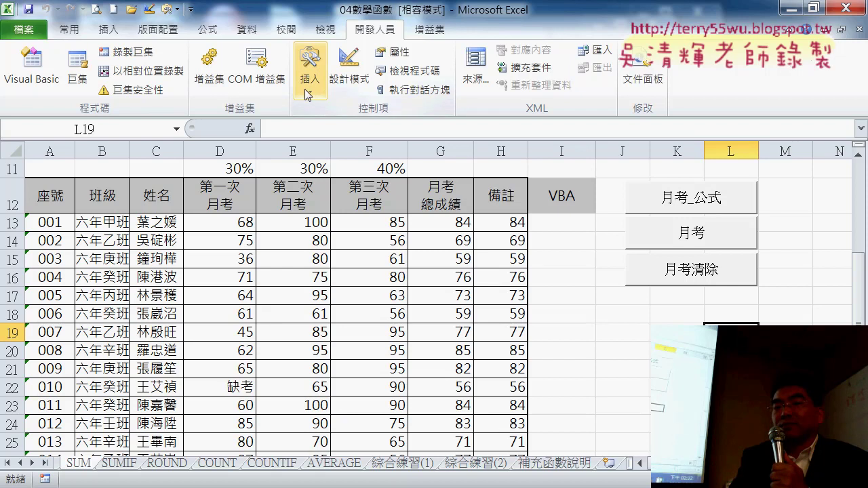
- Run 月考_公式 to refill column I, then format those totals to one decimal place
left_click(691, 200)
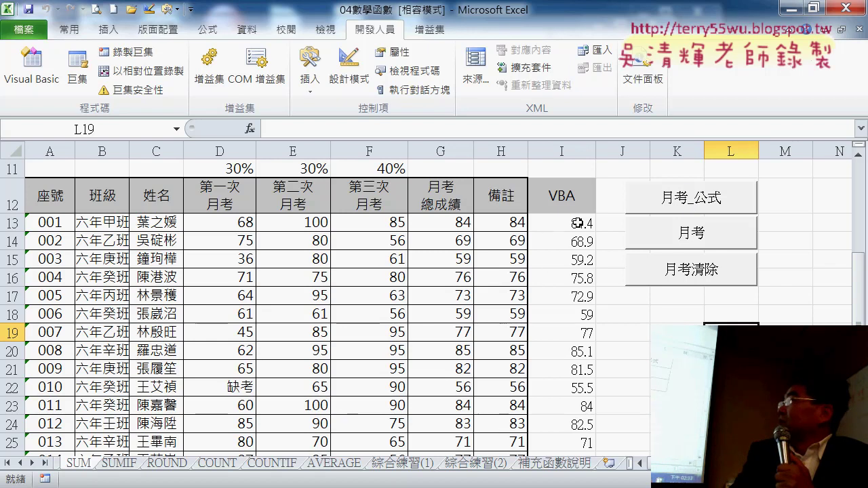
left_click_drag(577, 222, 576, 424)
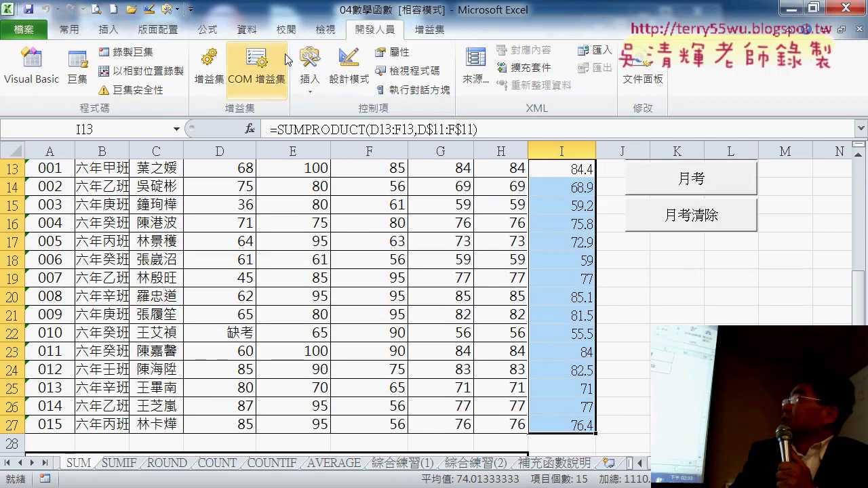
left_click(68, 34)
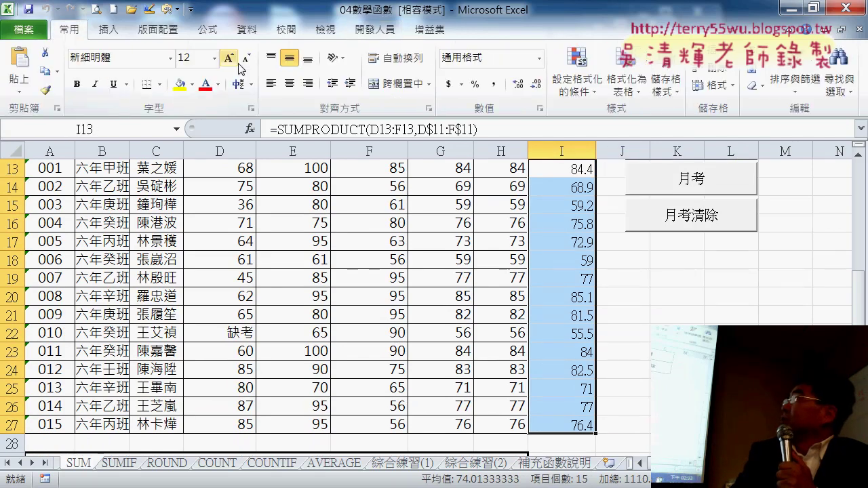
left_click(535, 85)
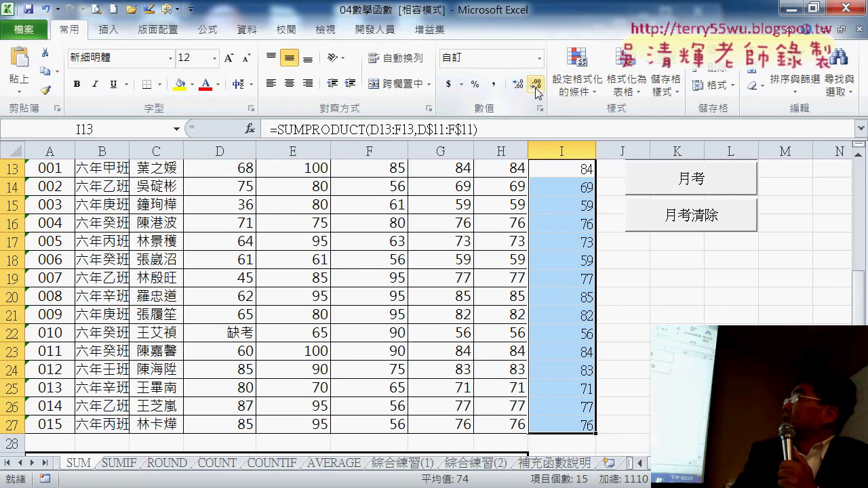
left_click(517, 86)
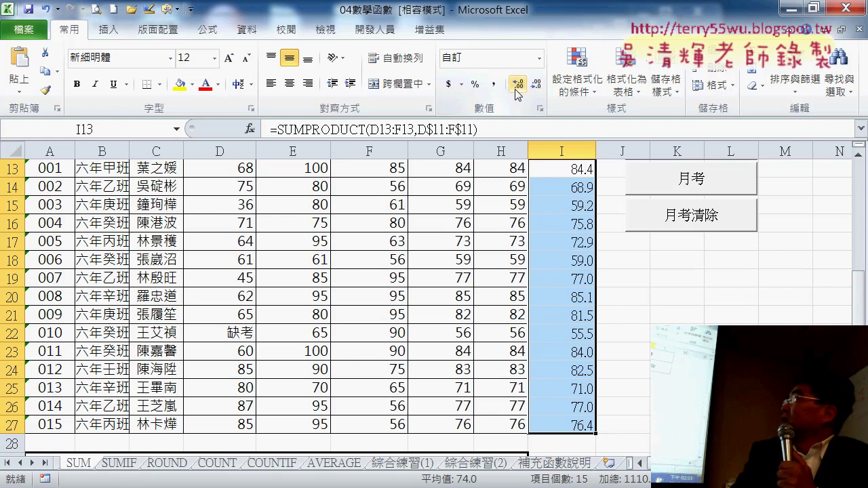
left_click(656, 292)
- Compare the totals in H13 and I13, then right-click H13 for its shortcut menu
scroll(656, 292, "up", 1)
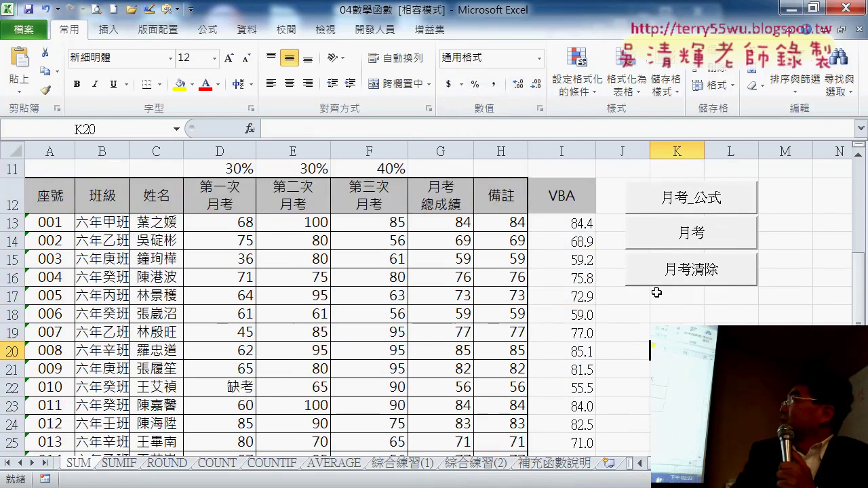
scroll(656, 293, "up", 2)
scroll(658, 291, "down", 2)
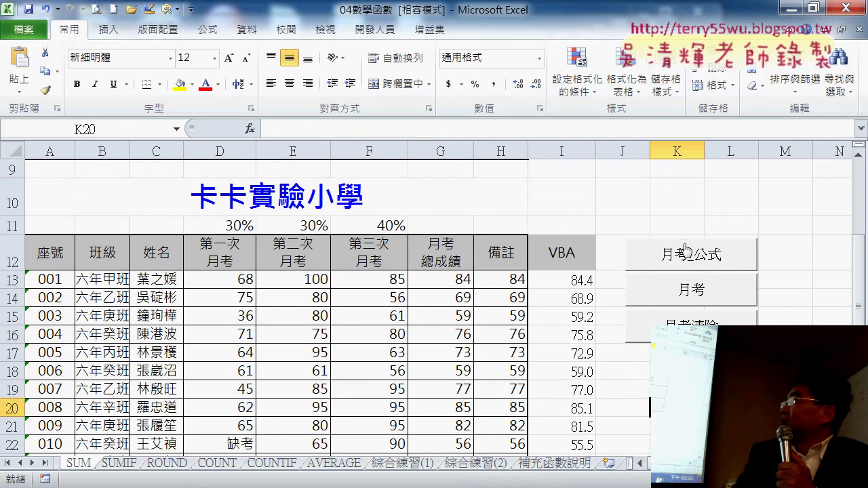
left_click(505, 278)
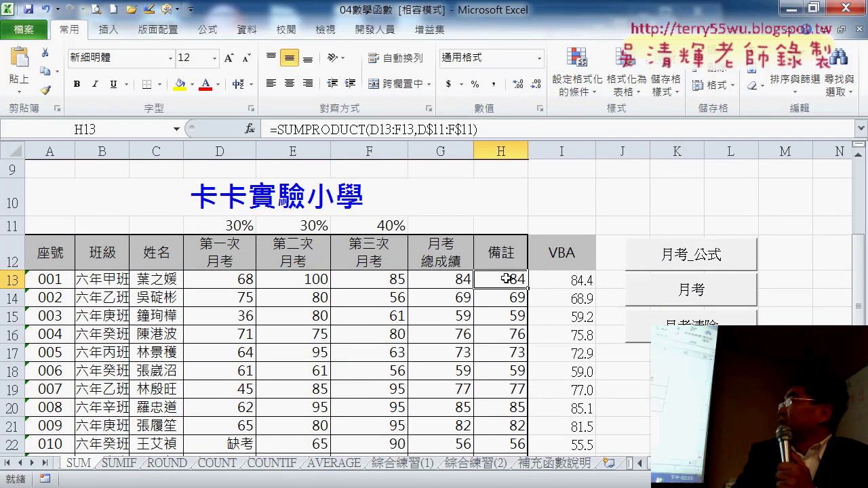
left_click(571, 281)
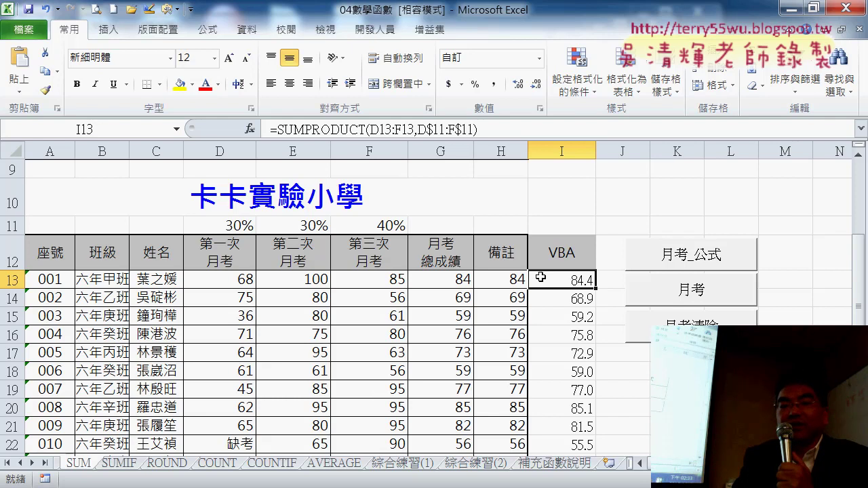
right_click(510, 279)
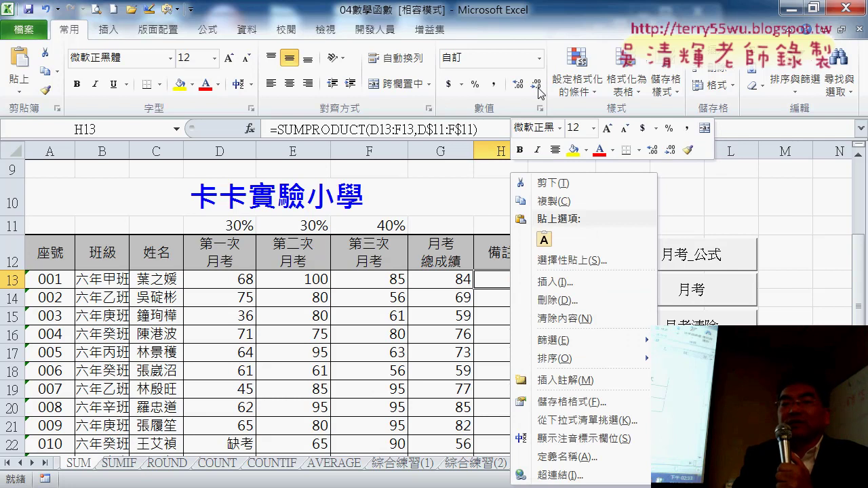
left_click(576, 401)
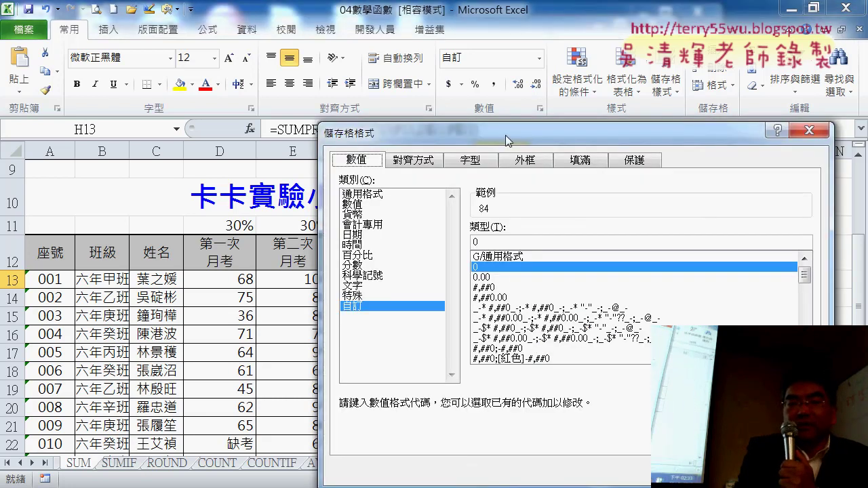
left_click_drag(505, 135, 410, 71)
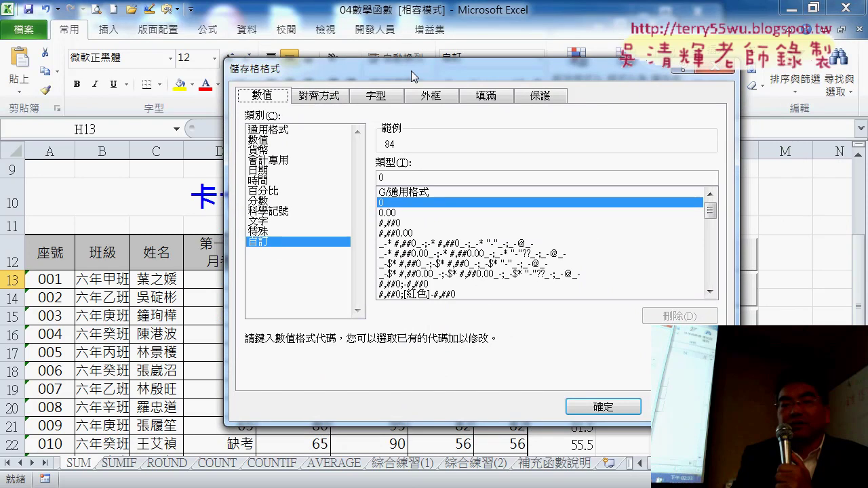
mouse_move(268, 216)
left_mouse_down()
mouse_move(246, 252)
mouse_move(302, 256)
left_mouse_up()
mouse_move(390, 182)
left_mouse_down()
mouse_move(357, 179)
mouse_move(411, 177)
left_mouse_up()
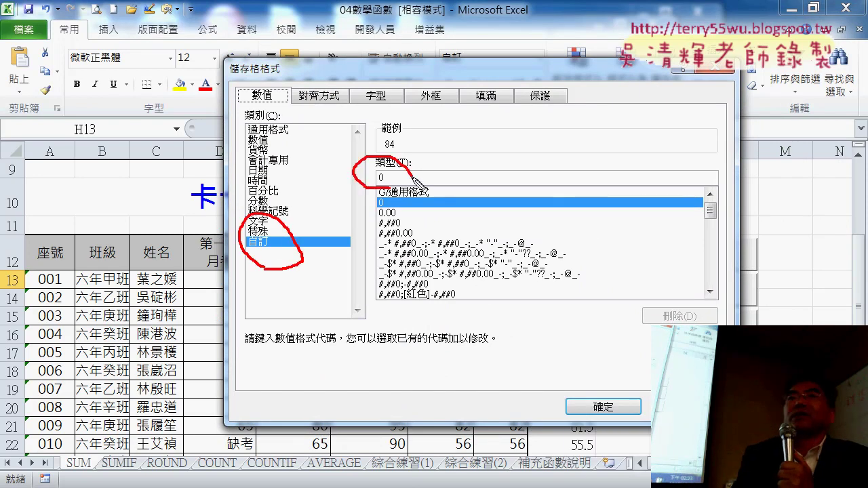
left_click_drag(470, 107, 412, 162)
left_click_drag(418, 125, 412, 161)
left_click_drag(411, 163, 444, 164)
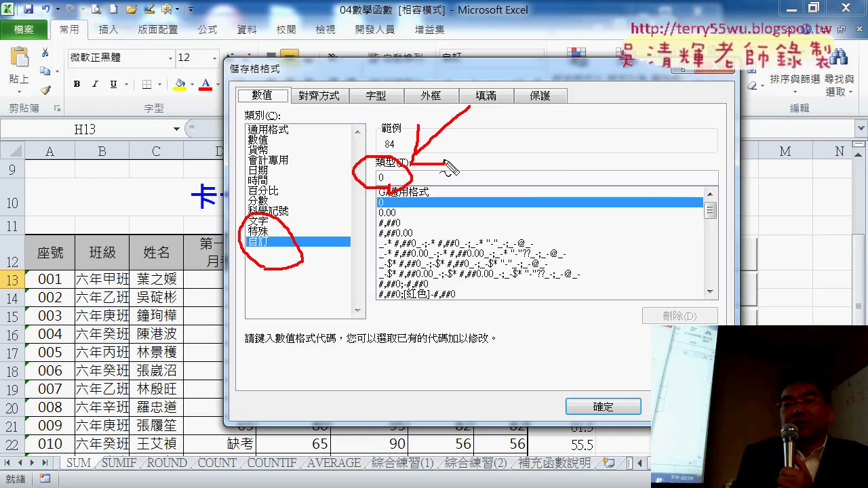
key("Escape")
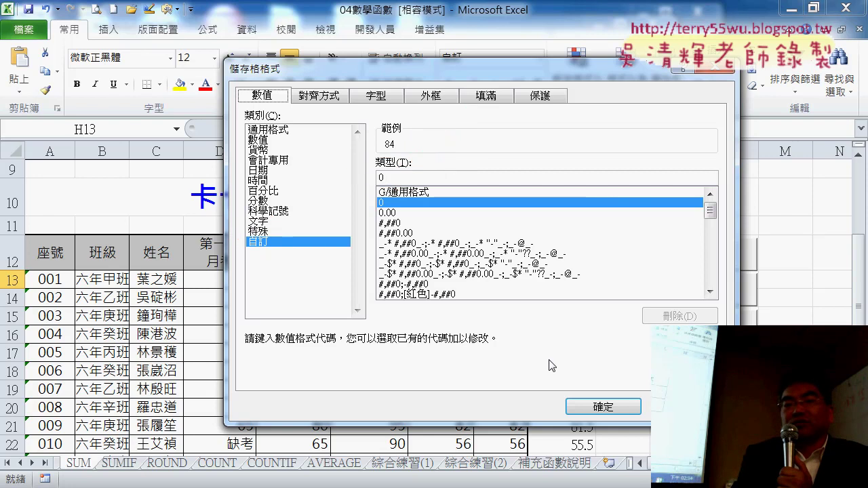
left_click(603, 406)
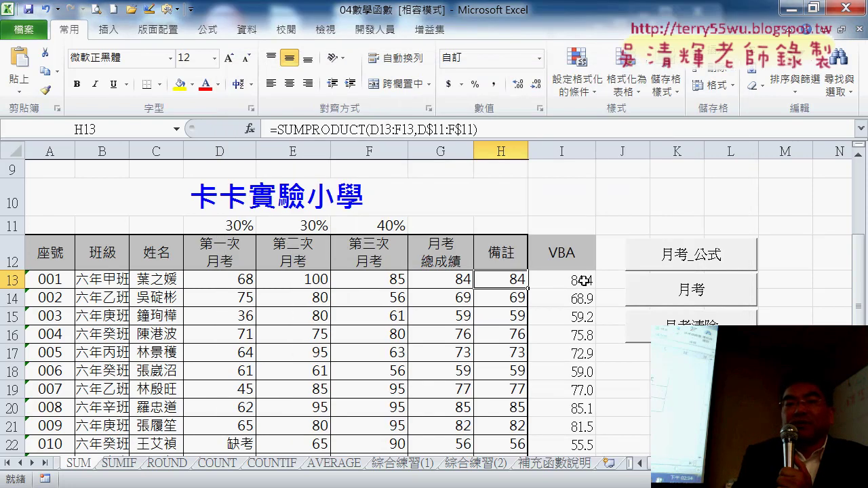
- Add a Cells.NumberFormatLocal = "0" line under the no-decimals comment in 月考_公式
left_click(584, 280)
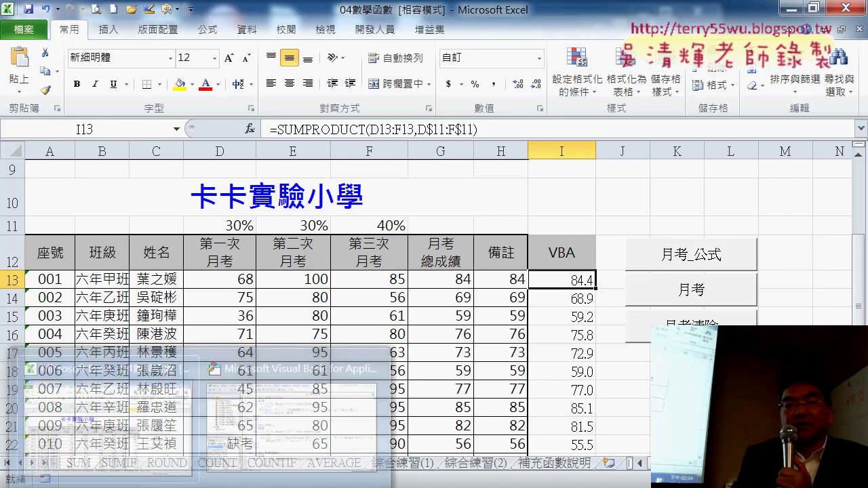
left_click(272, 417)
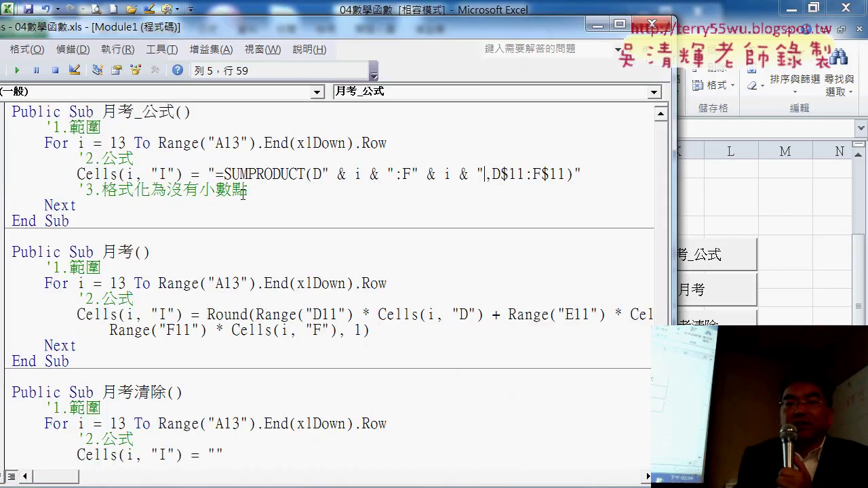
left_click_drag(131, 208, 271, 188)
left_click(276, 185)
key("Return")
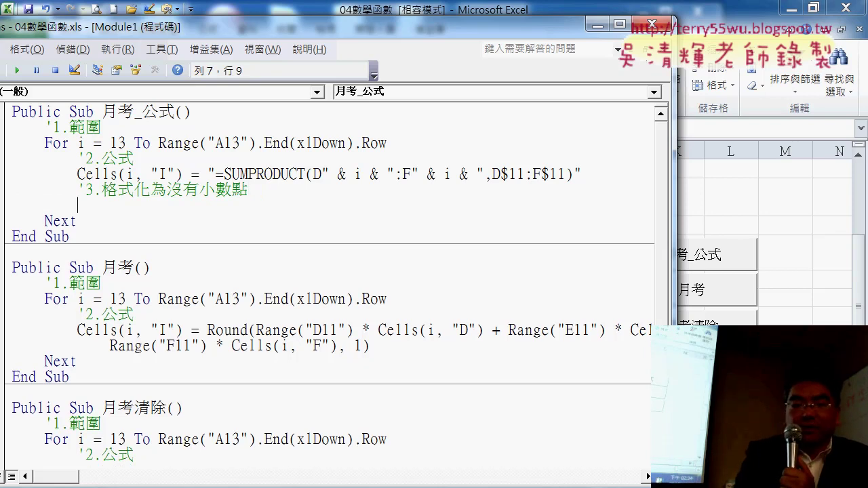
type("cell")
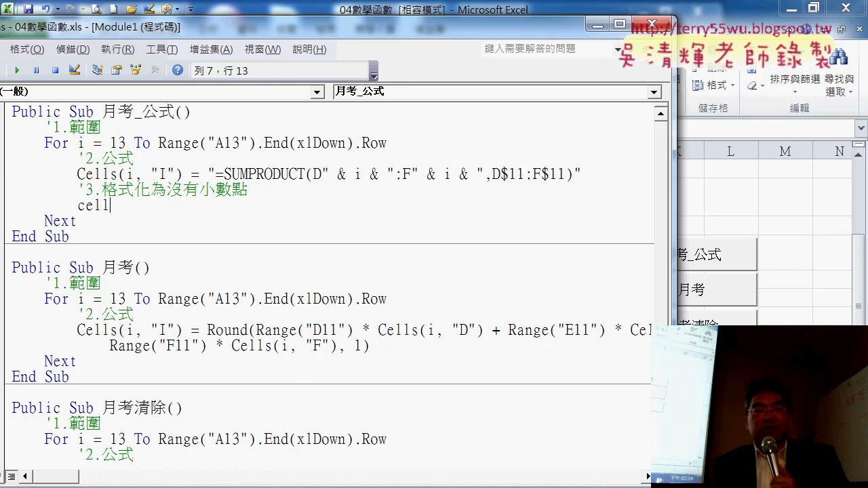
type("s")
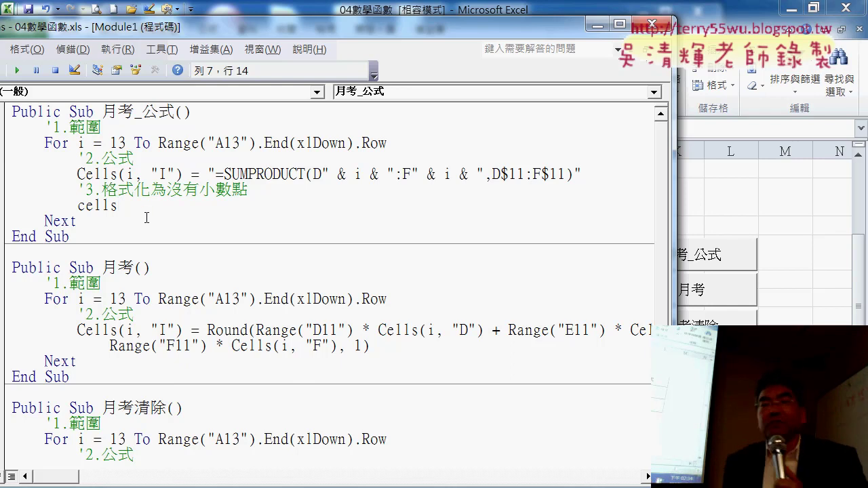
type(".")
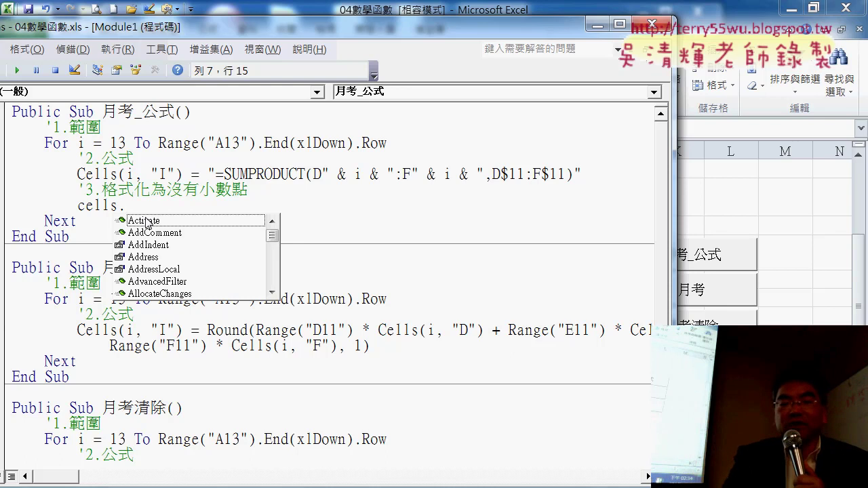
type("n")
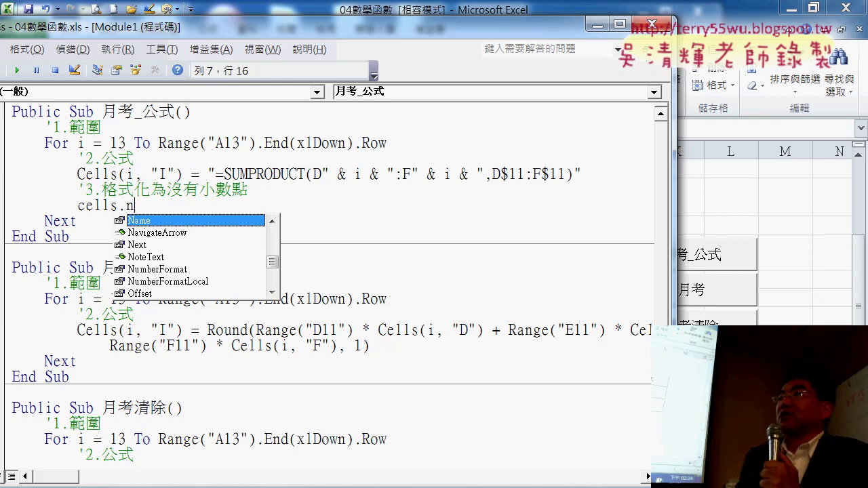
key("Down")
key("Down")
key("Down")
key("Down")
key("Down")
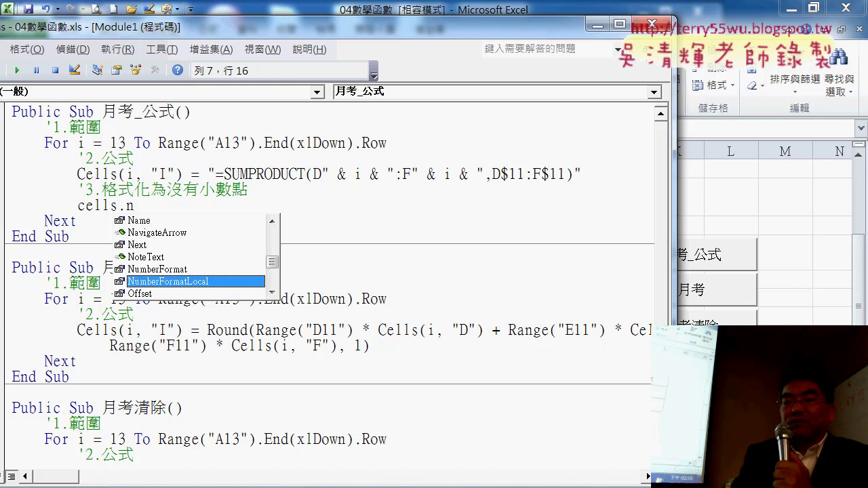
key("Tab")
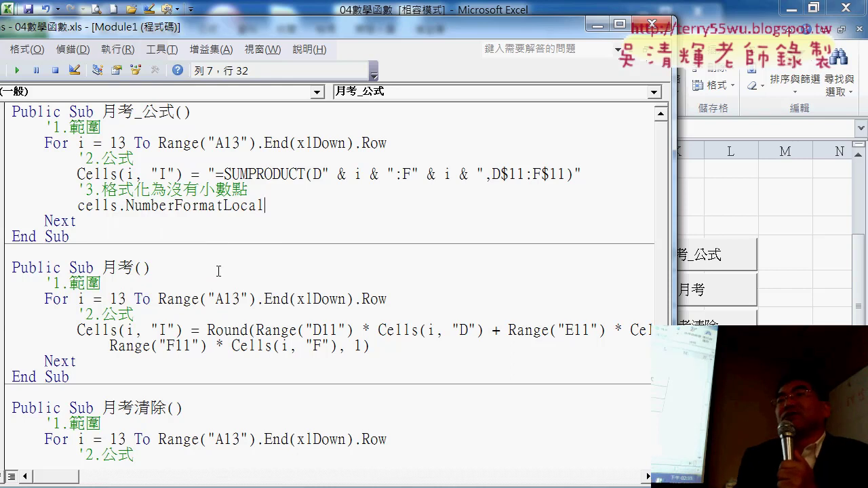
type("=")
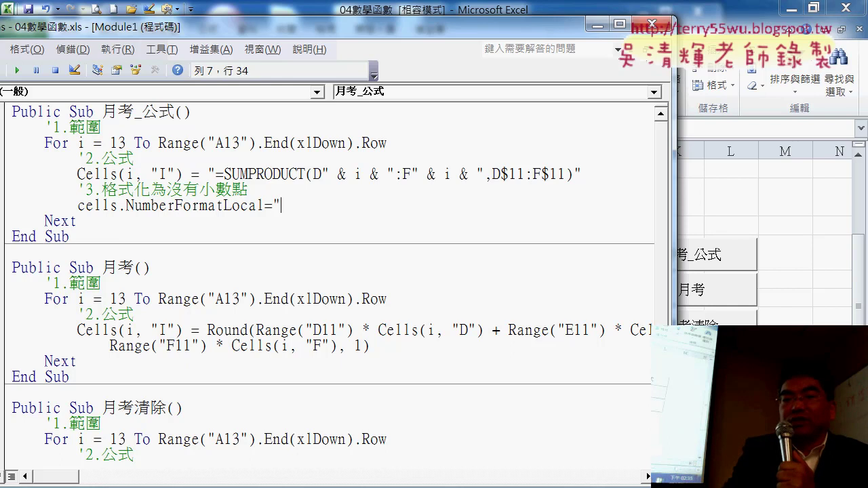
type("\"")
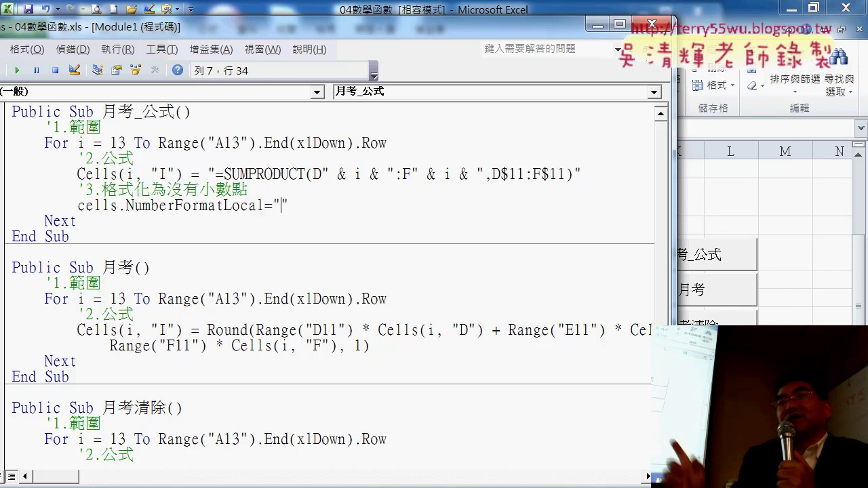
type("0")
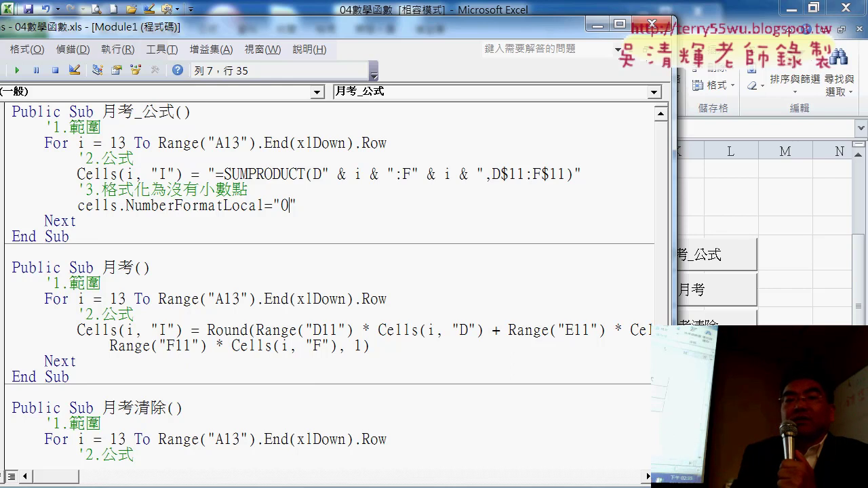
- Compare the new line's Cells(i, "I") arguments with those in the formula line above
left_click_drag(119, 207, 301, 211)
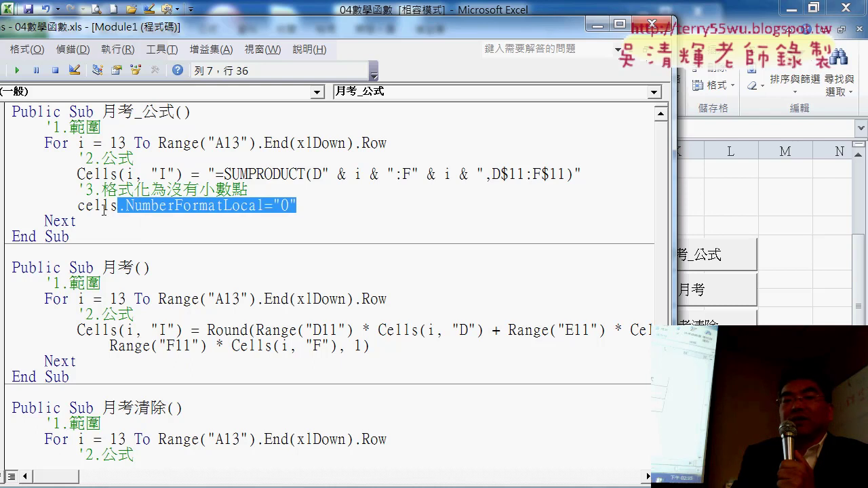
left_click_drag(120, 175, 182, 175)
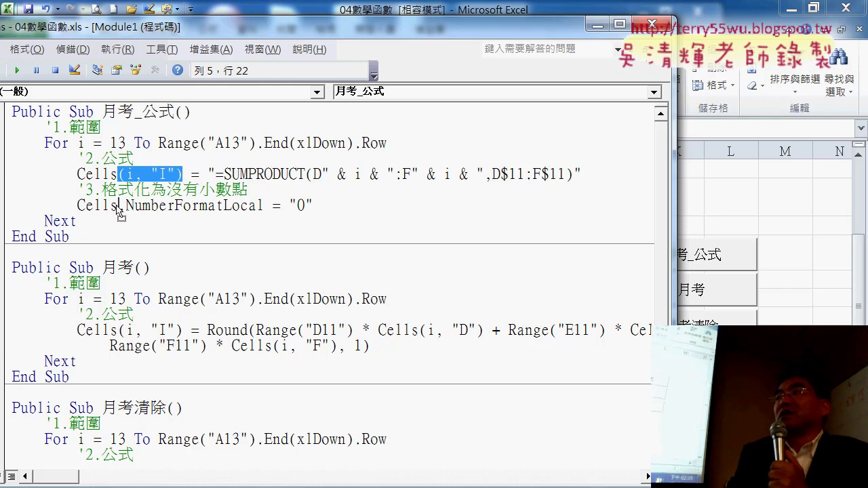
left_click_drag(117, 206, 118, 207)
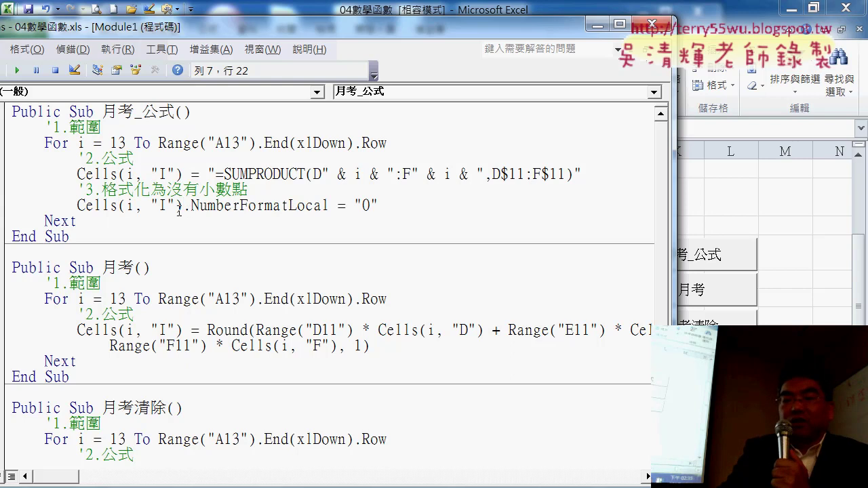
left_click_drag(184, 205, 372, 200)
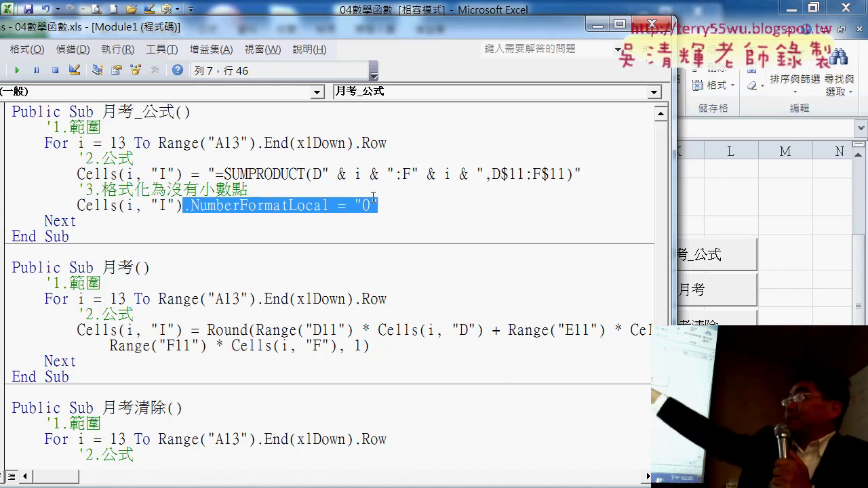
type(".")
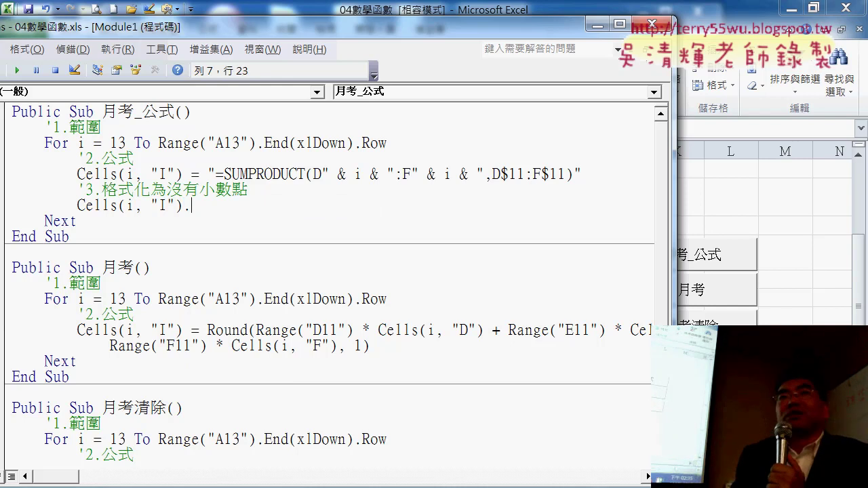
key("ctrl+z")
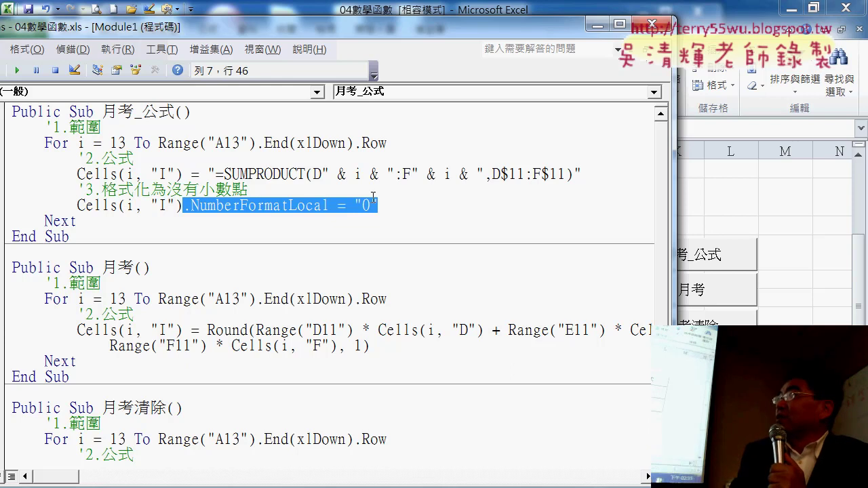
left_click(122, 205)
left_click_drag(122, 205, 185, 207)
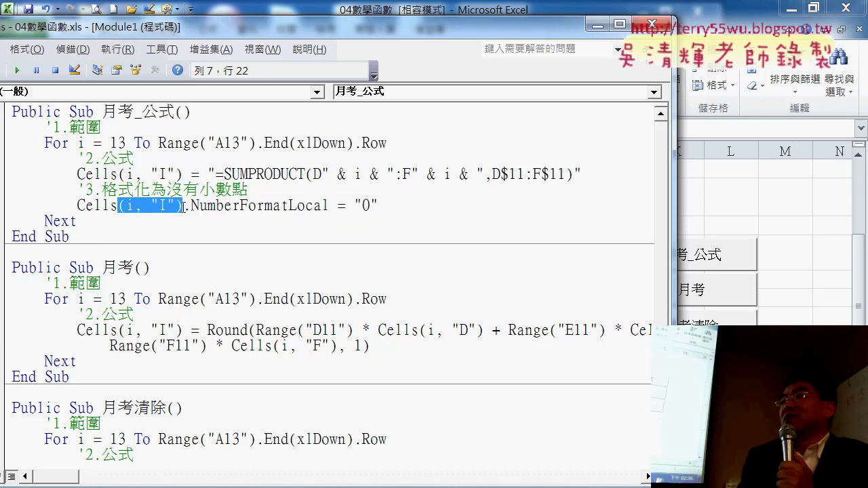
key("Delete")
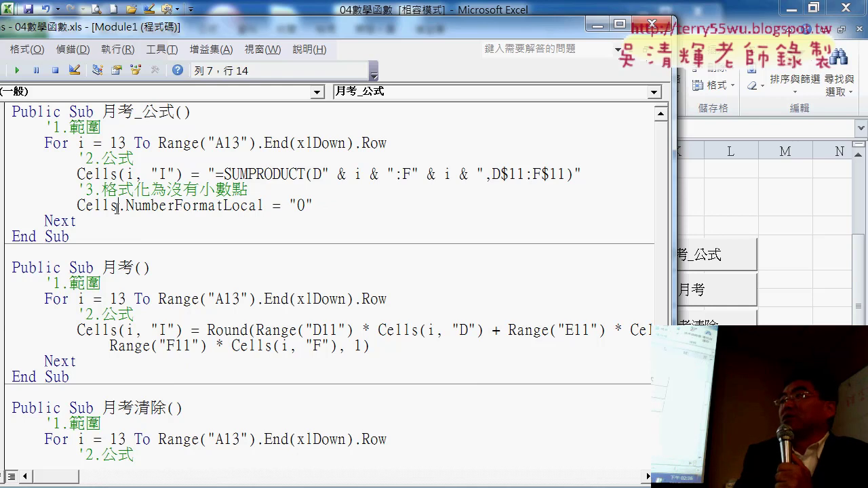
left_click_drag(78, 204, 117, 206)
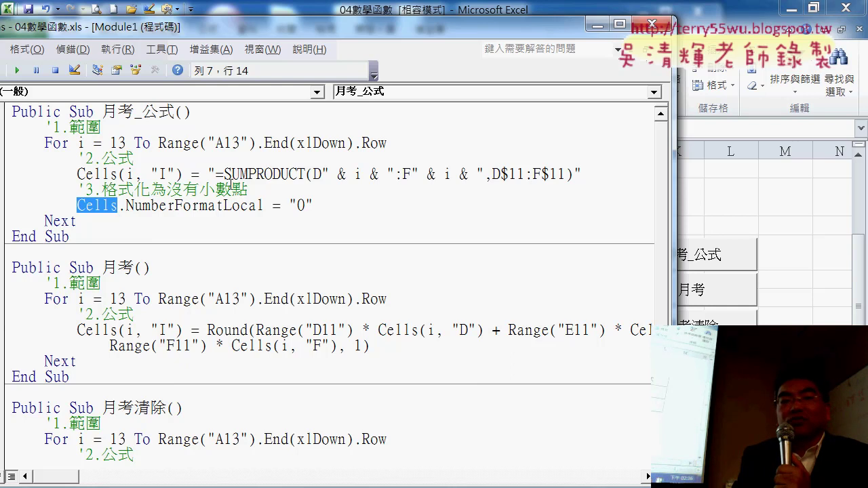
mouse_move(182, 174)
left_mouse_down()
mouse_move(118, 174)
mouse_move(120, 207)
left_mouse_up()
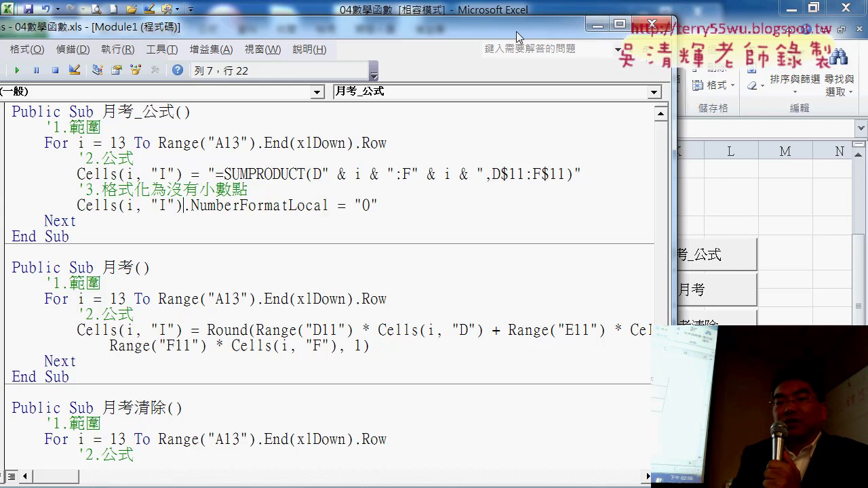
- Step through 月考_公式 with F8, watching I13 change from 84.4 to 84 after the format line
left_click_drag(668, 161, 540, 164)
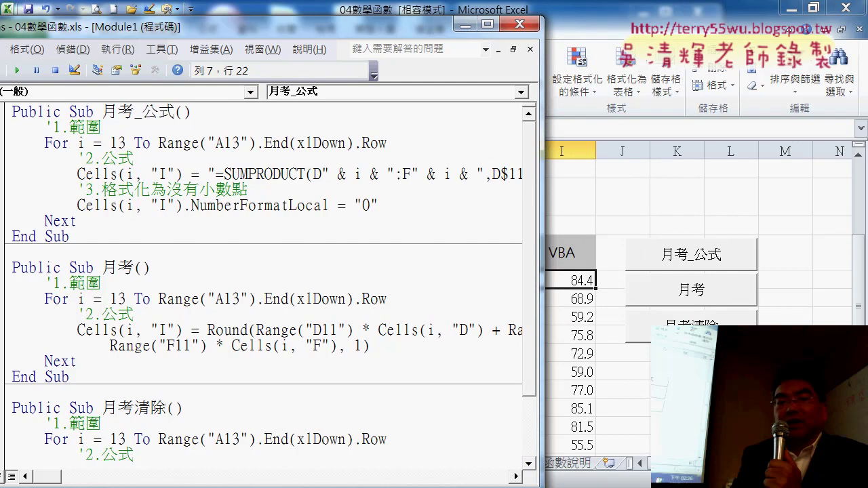
left_click(691, 318)
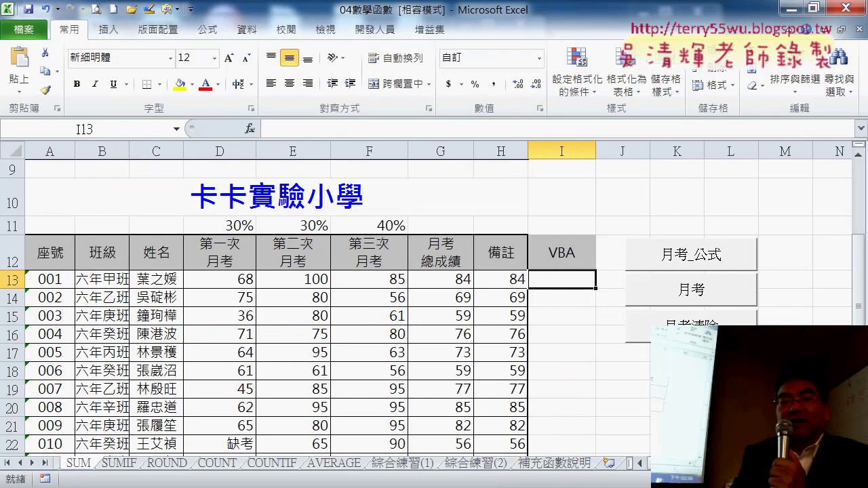
left_click(278, 413)
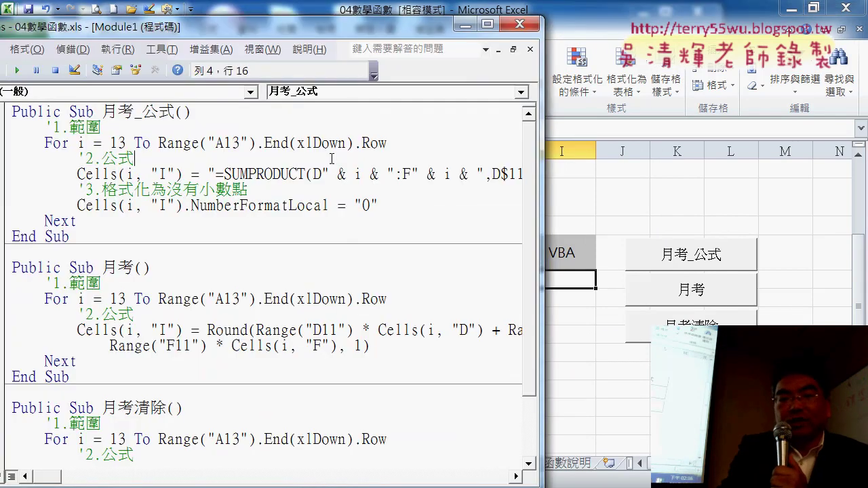
left_click_drag(312, 40, 283, 25)
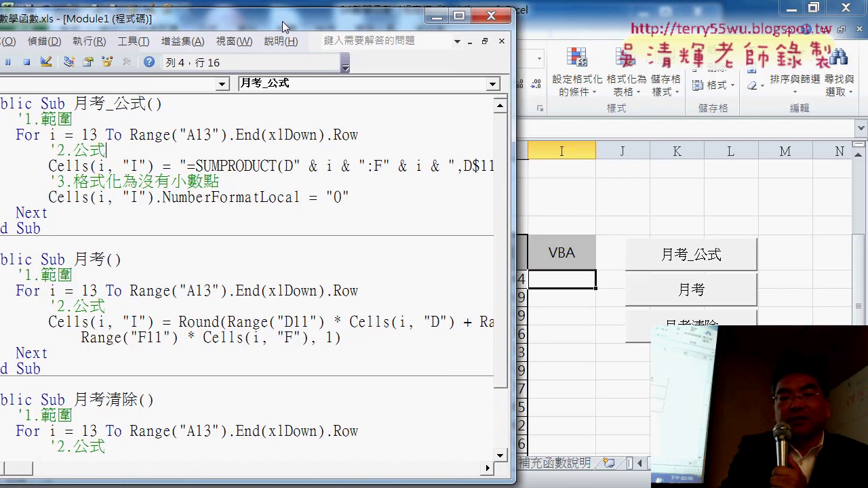
key("F8")
key("F8")
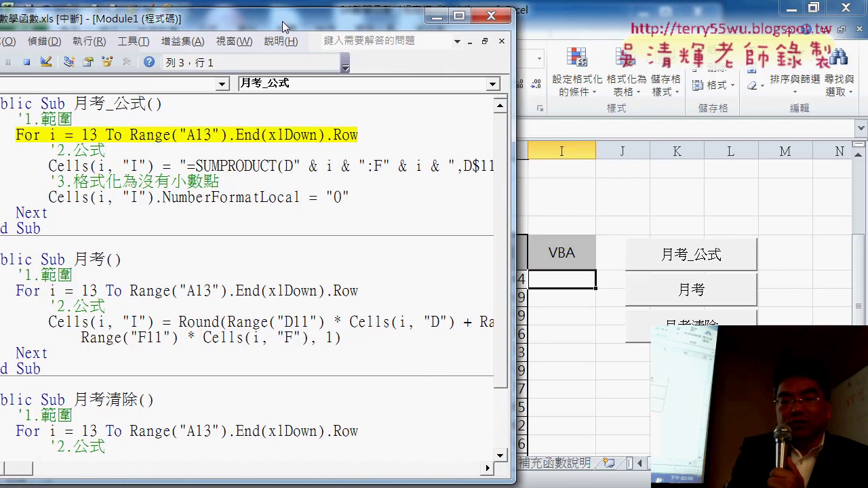
key("F8")
key("F8")
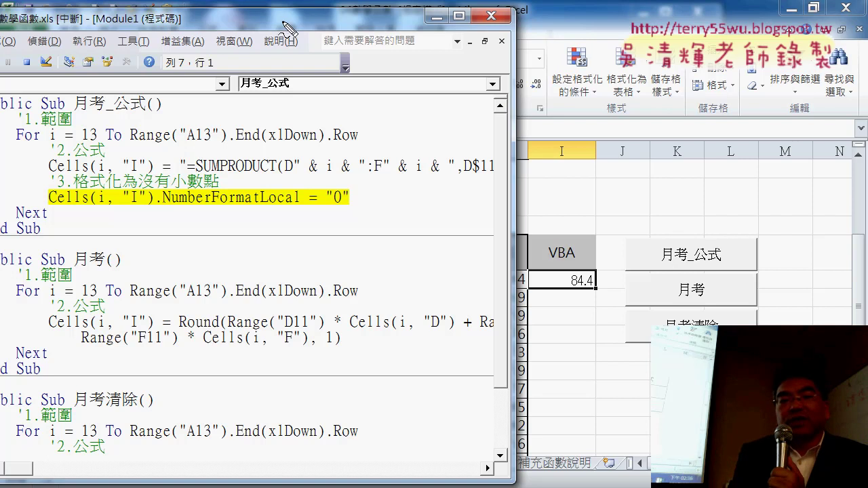
left_click_drag(591, 302, 614, 298)
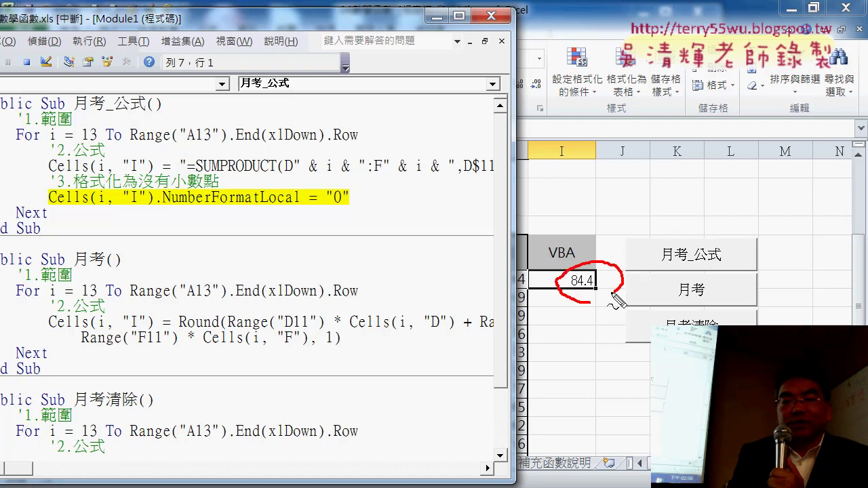
mouse_move(48, 217)
left_mouse_down()
mouse_move(370, 212)
mouse_move(52, 179)
mouse_move(50, 218)
left_mouse_up()
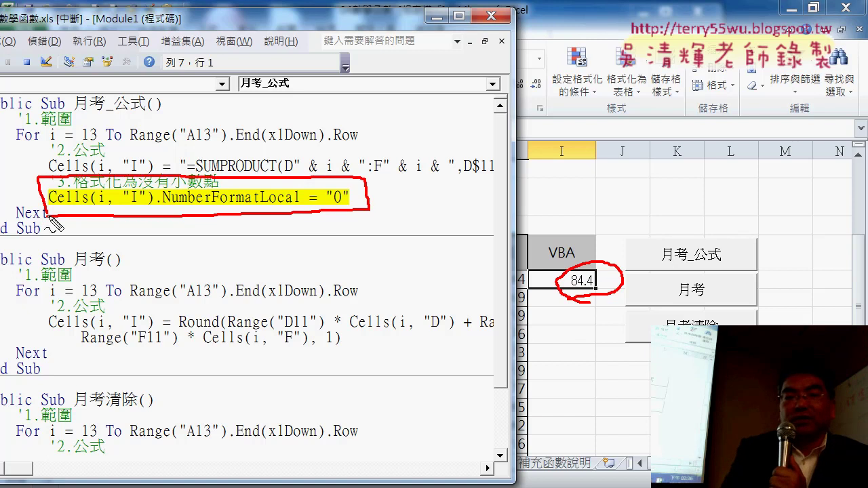
key("Escape")
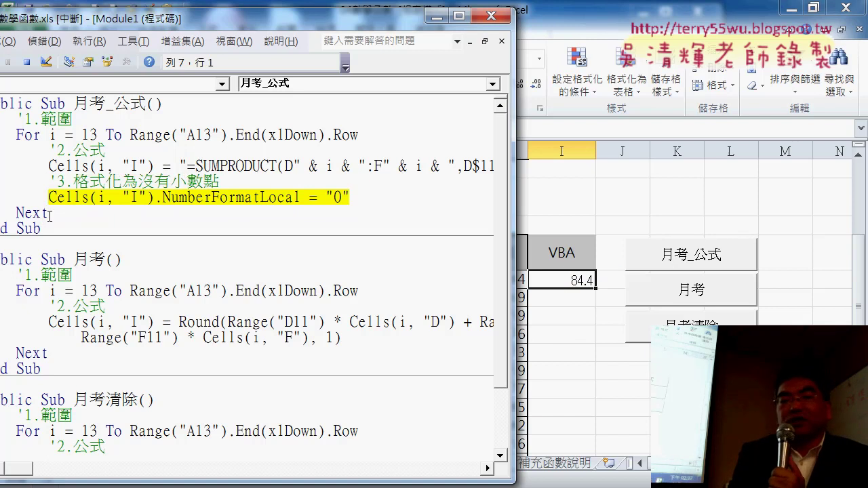
key("F8")
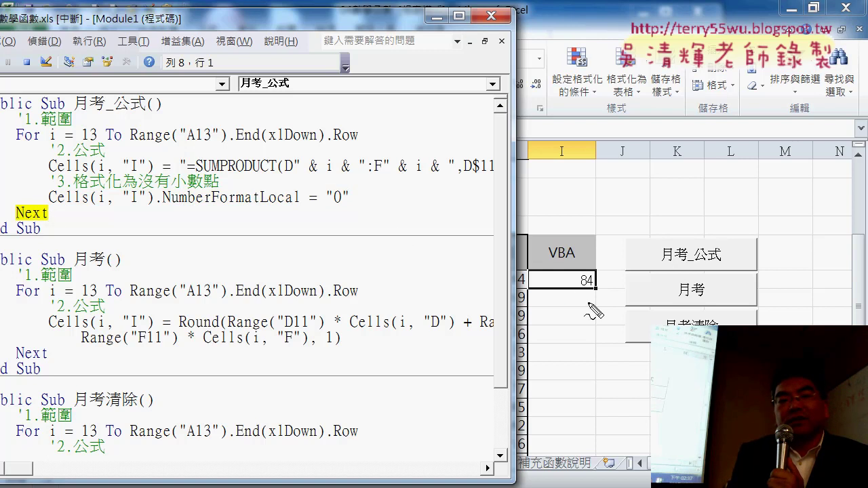
left_click_drag(590, 260, 599, 299)
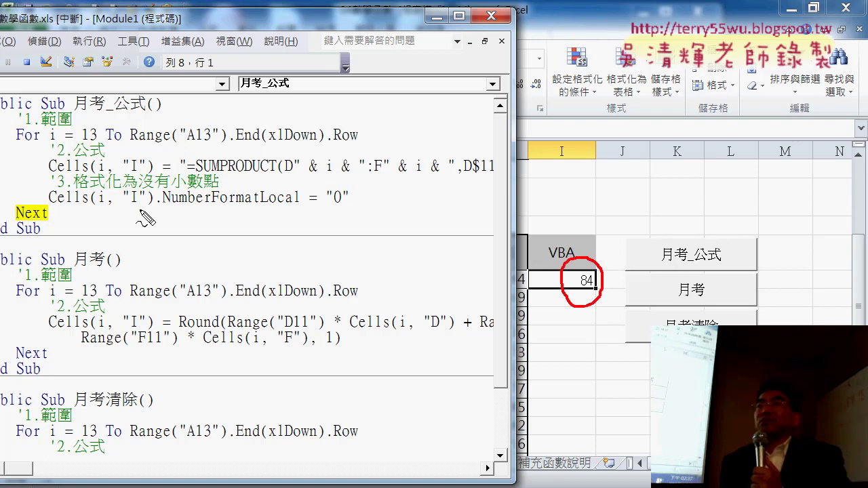
mouse_move(53, 212)
left_mouse_down()
mouse_move(356, 218)
mouse_move(163, 173)
mouse_move(27, 178)
mouse_move(27, 231)
left_mouse_up()
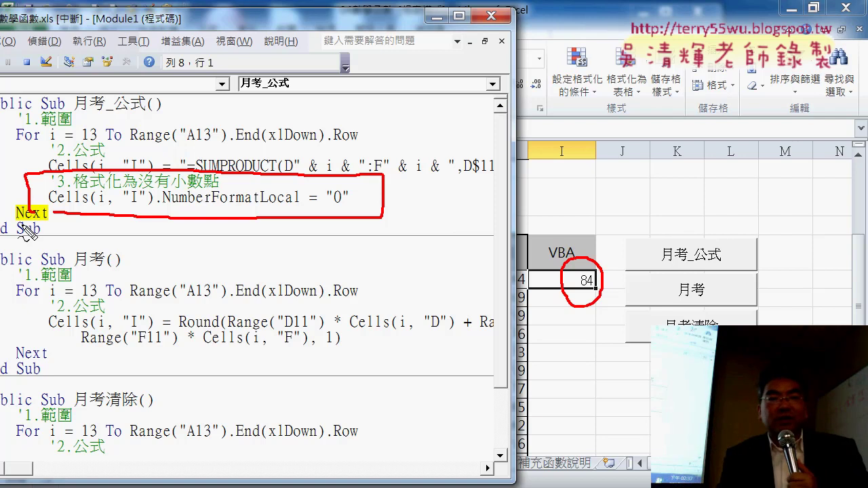
key("Escape")
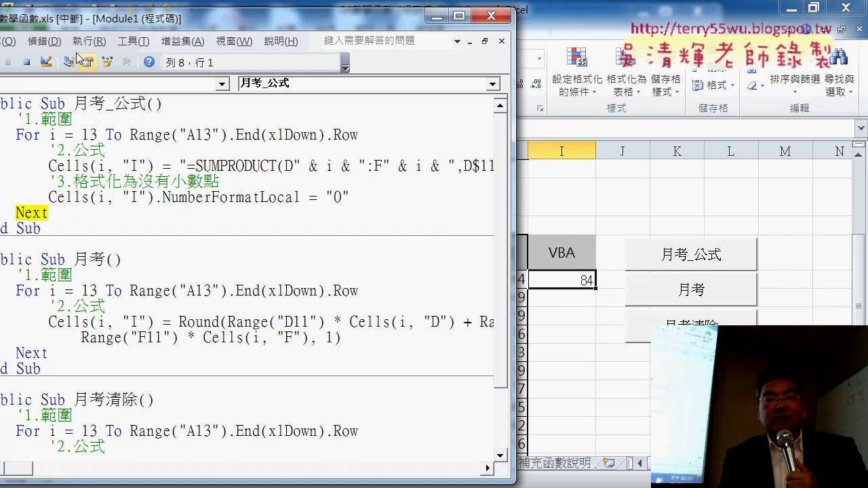
- Finish the macro run, close the editor, and run the 月考 button to fill I13:I22
left_click_drag(52, 19, 125, 19)
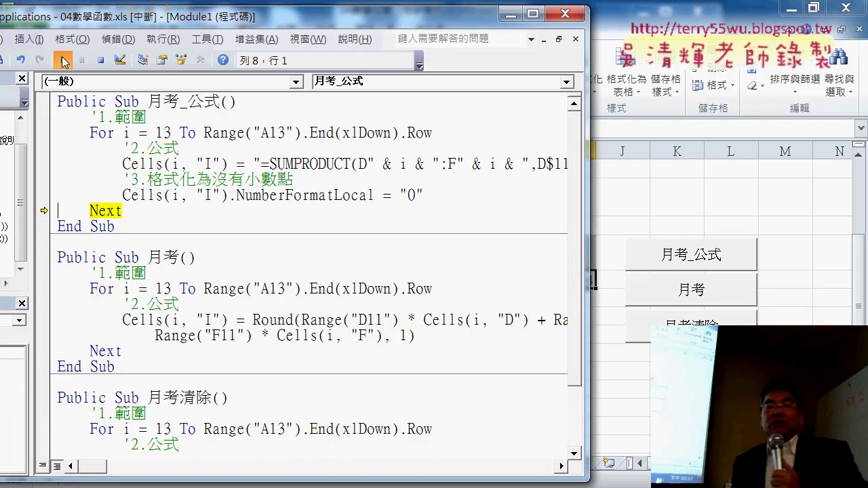
left_click(63, 61)
mouse_move(587, 284)
left_mouse_down()
mouse_move(415, 282)
mouse_move(463, 282)
left_mouse_up()
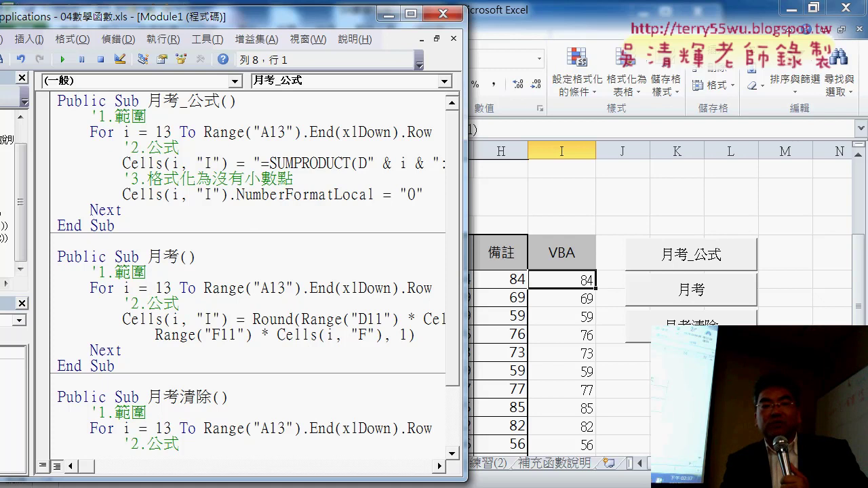
left_click(695, 317)
left_click(700, 291)
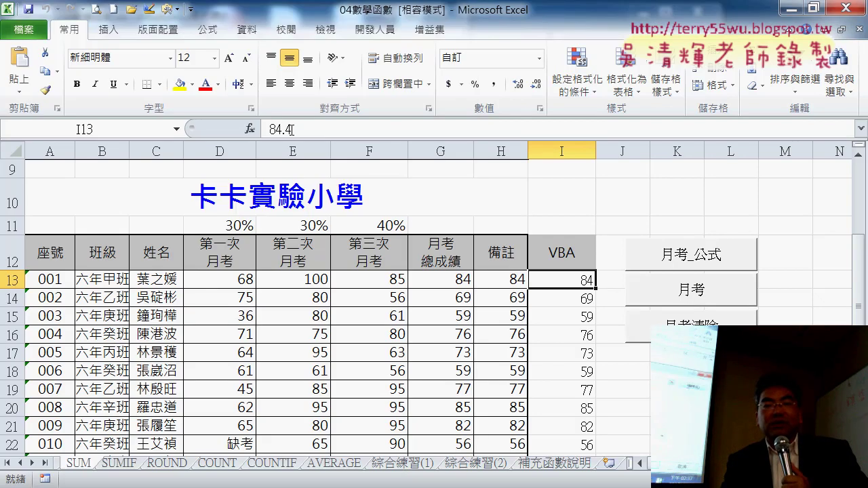
- Check which macro the 月考 button is assigned and close the dialog unchanged
right_click(665, 291)
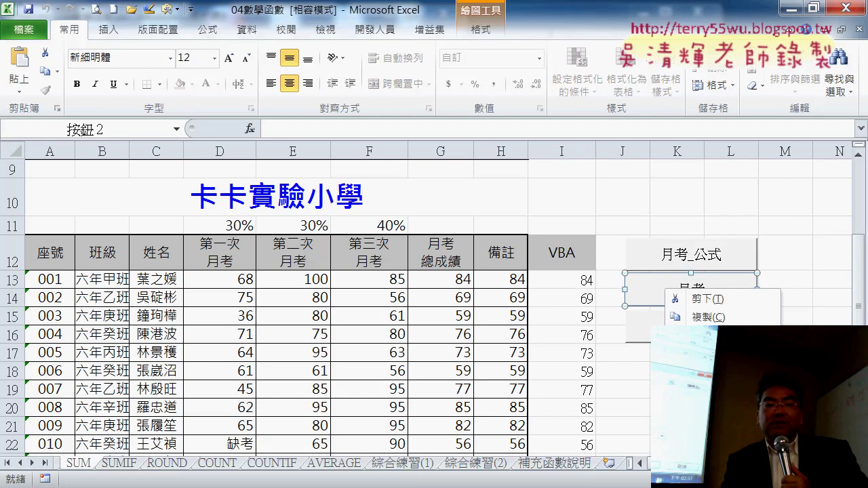
left_click(705, 414)
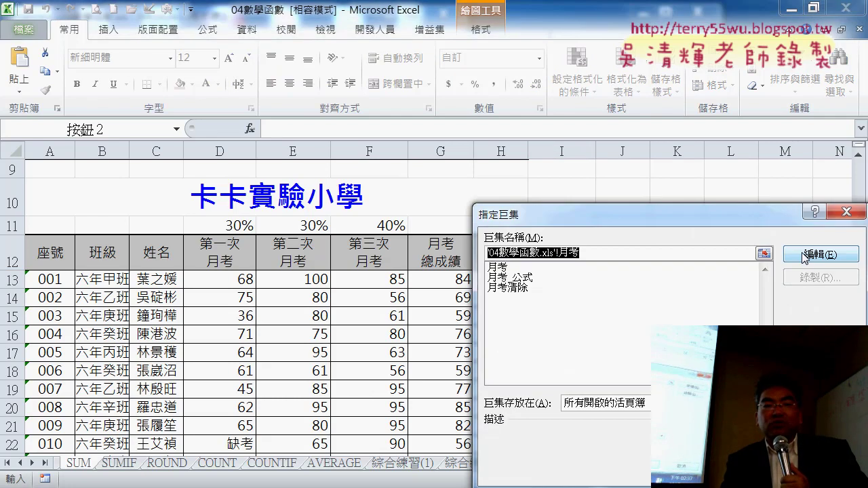
left_click(368, 278)
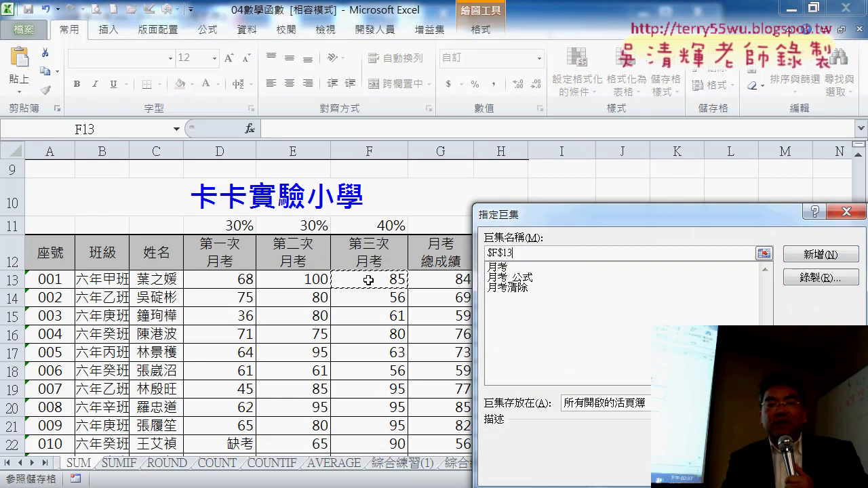
left_click(861, 219)
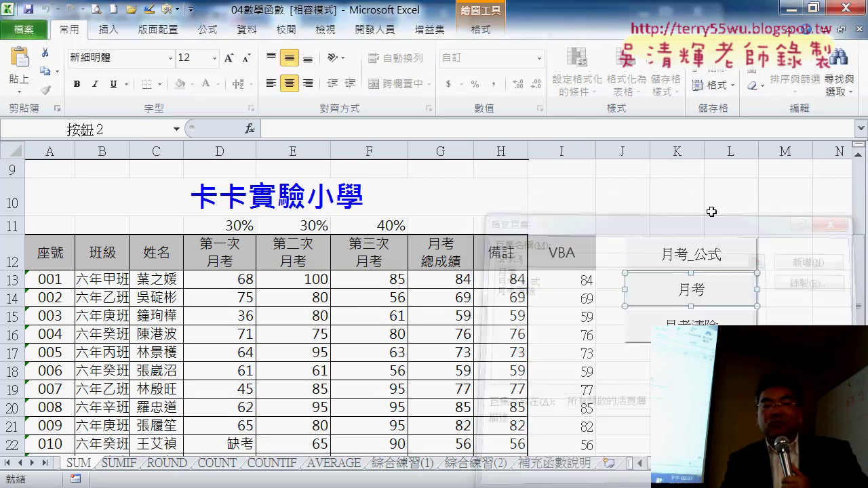
- Rerun 月考 and compare the G13 and H13 total formulas, noting the fixed $11 weights
left_click(456, 280)
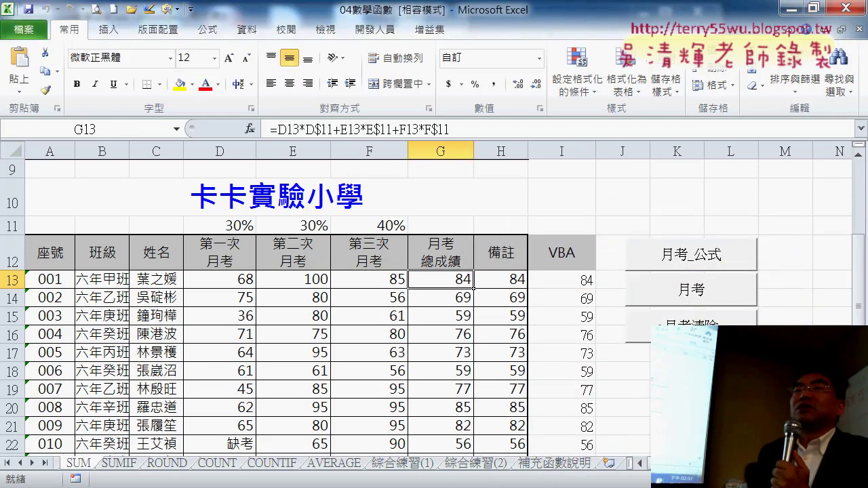
left_click(673, 290)
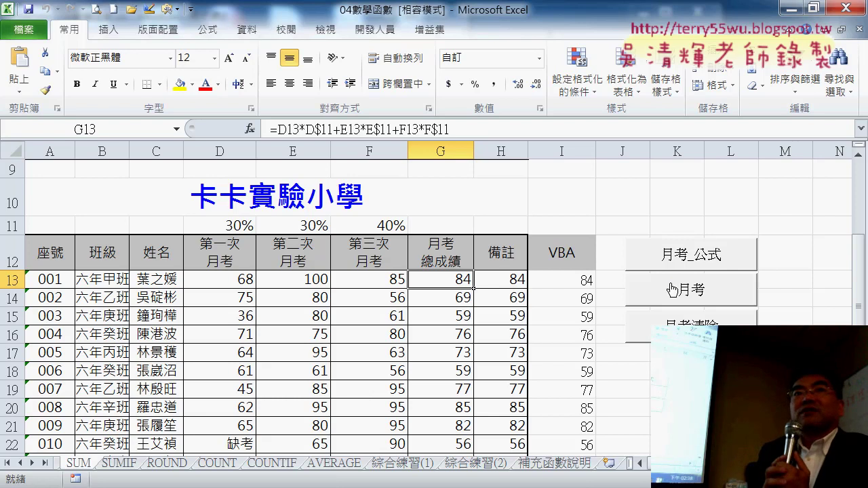
left_click(519, 277)
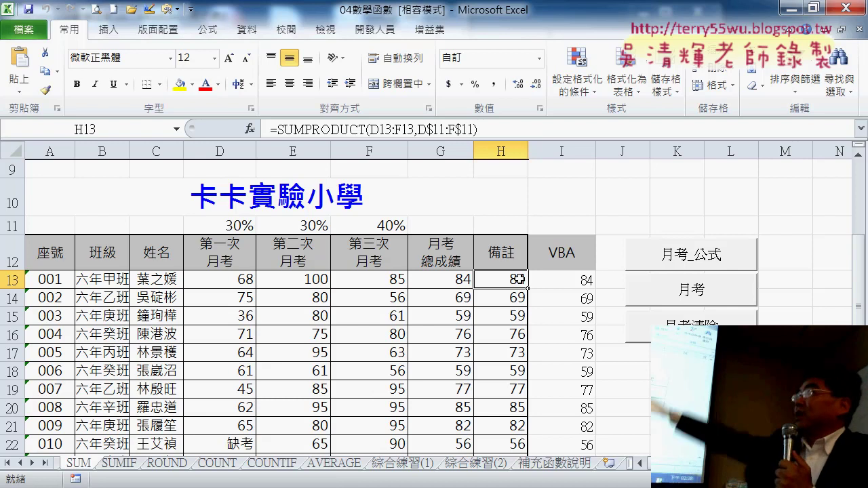
left_click(456, 280)
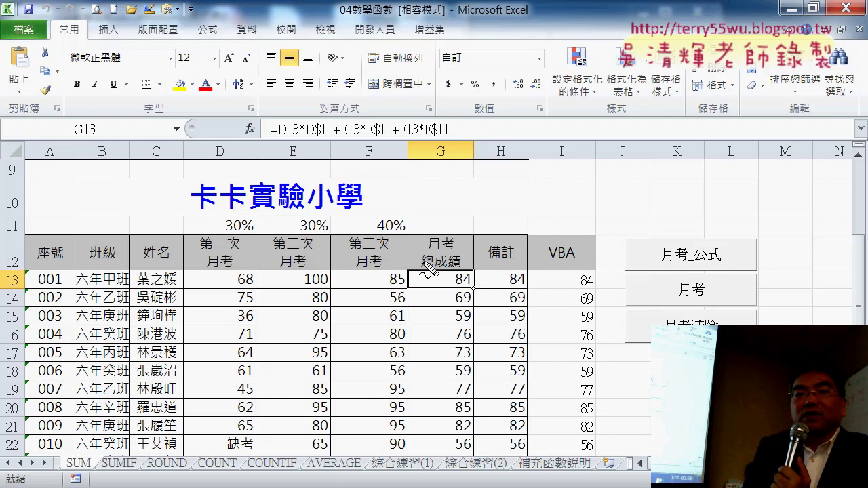
left_click_drag(306, 138, 452, 136)
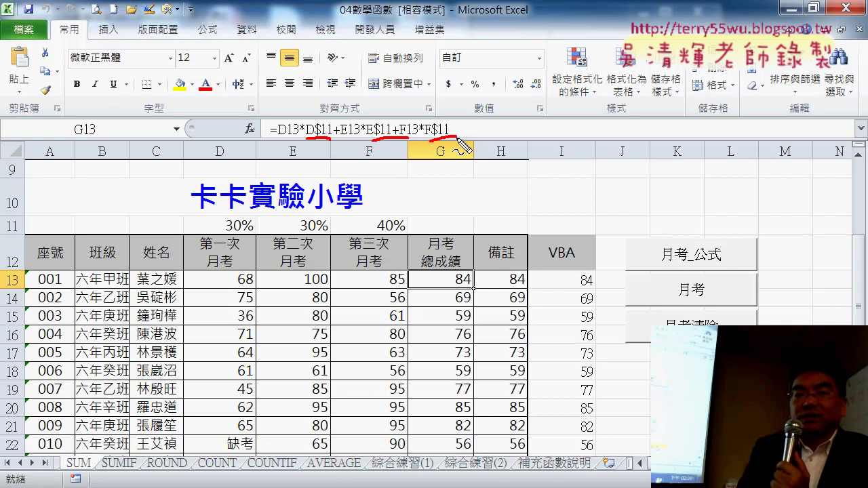
key("Escape")
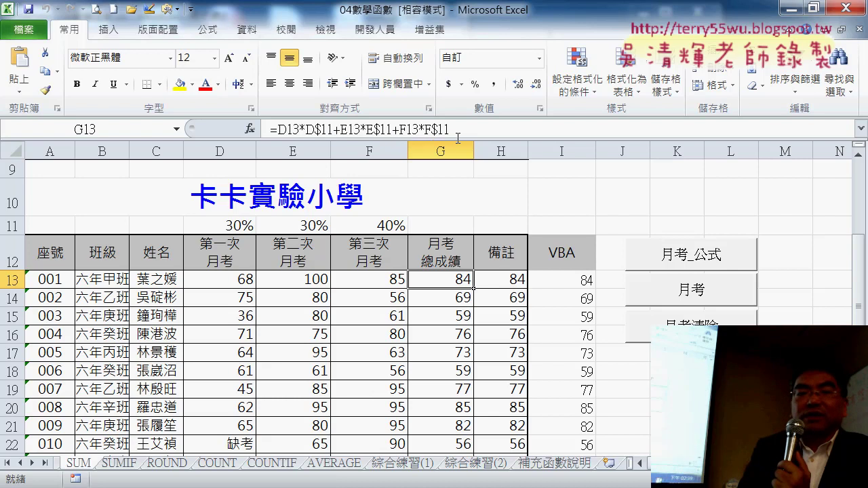
- Open the 月考 button's assigned macro code through Assign Macro and Edit
right_click(669, 303)
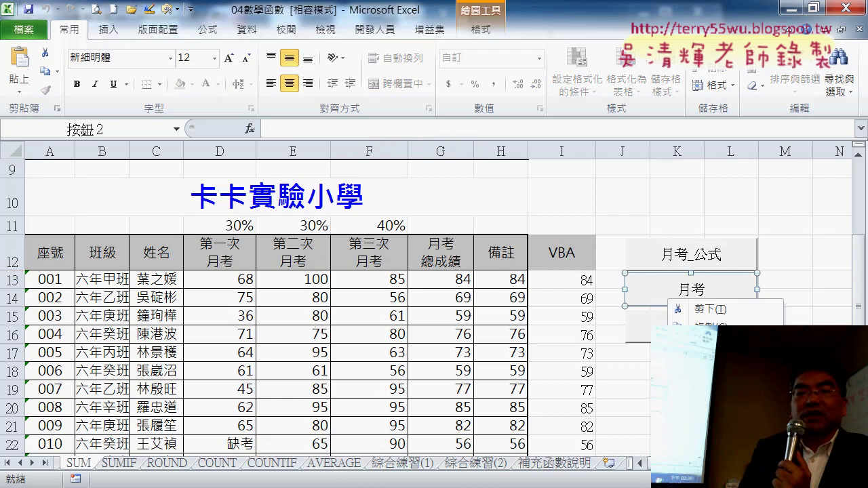
left_click(705, 415)
left_click(818, 261)
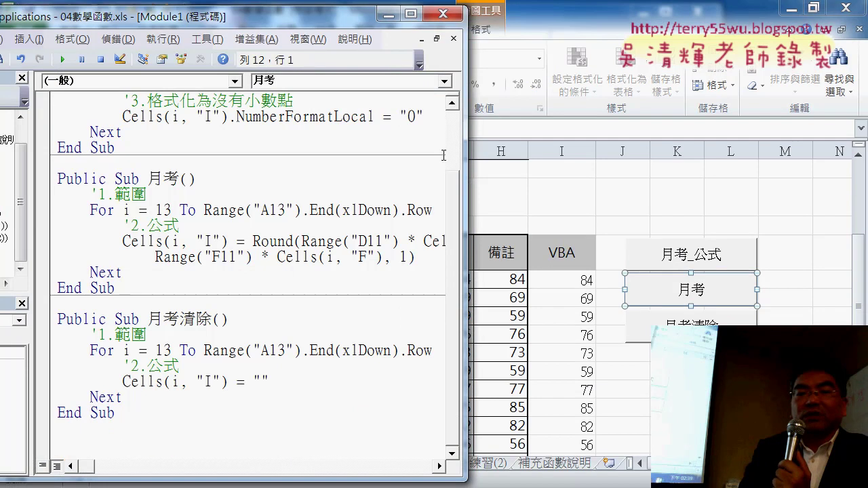
scroll(458, 217, "up", 2)
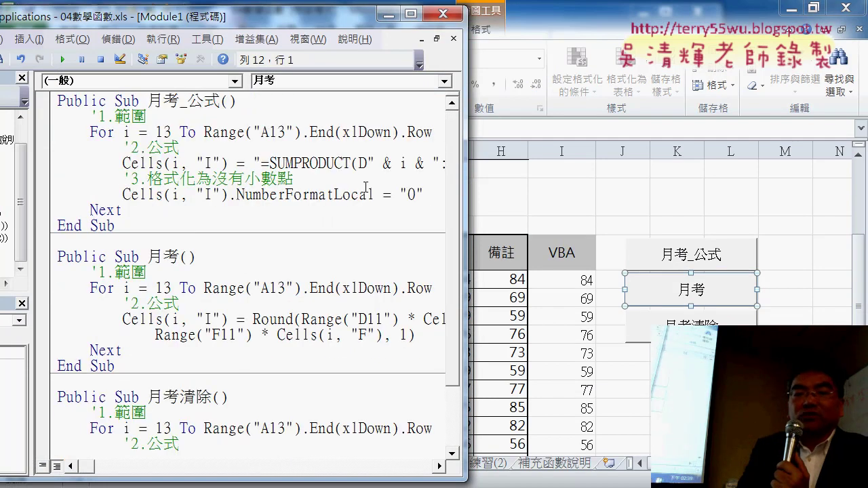
- Delete the Round(...) expression after Cells(i, "I") = in the 月考 Sub
left_click_drag(465, 207, 778, 210)
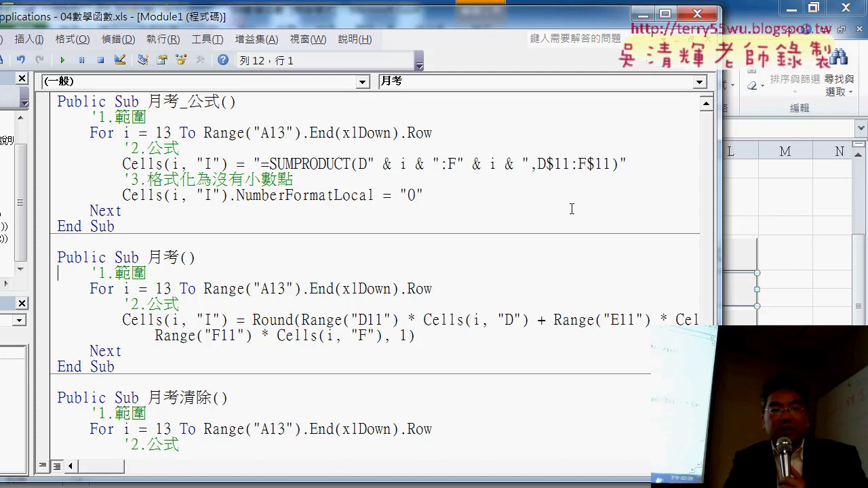
double_click(498, 19)
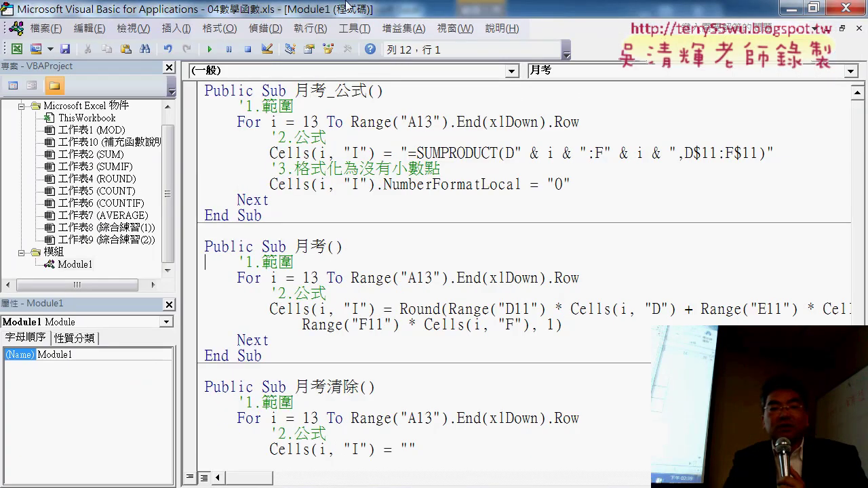
double_click(346, 6)
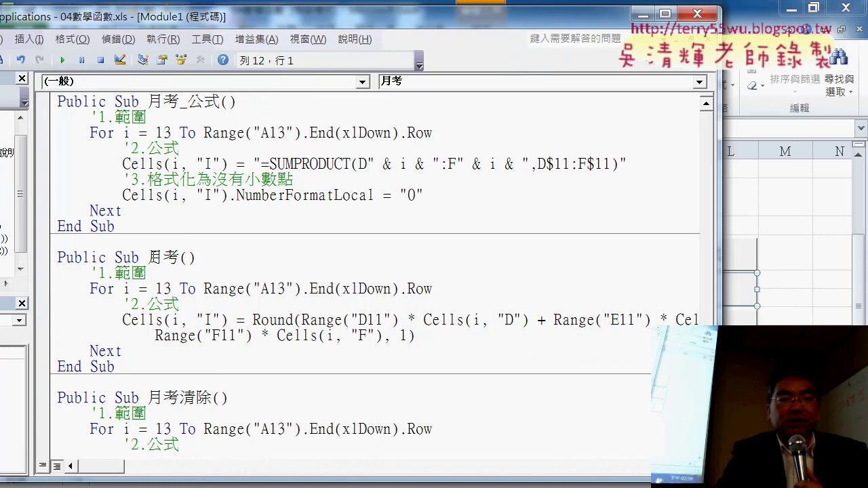
double_click(163, 257)
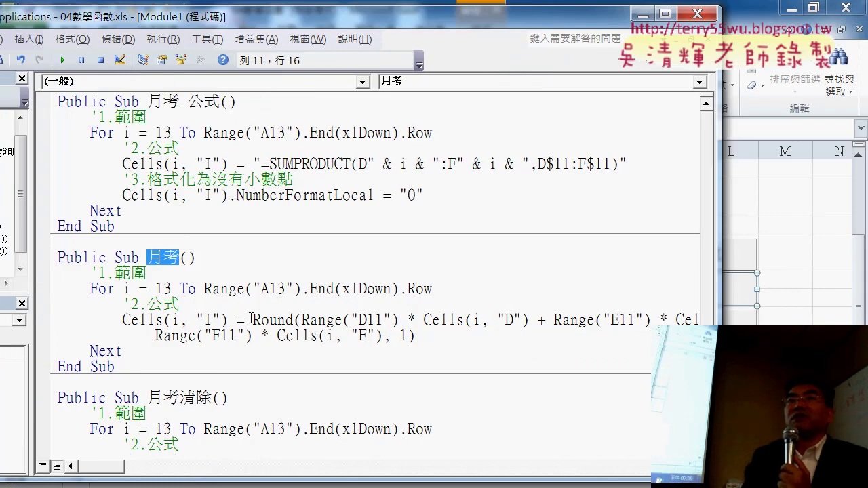
left_click_drag(251, 319, 415, 335)
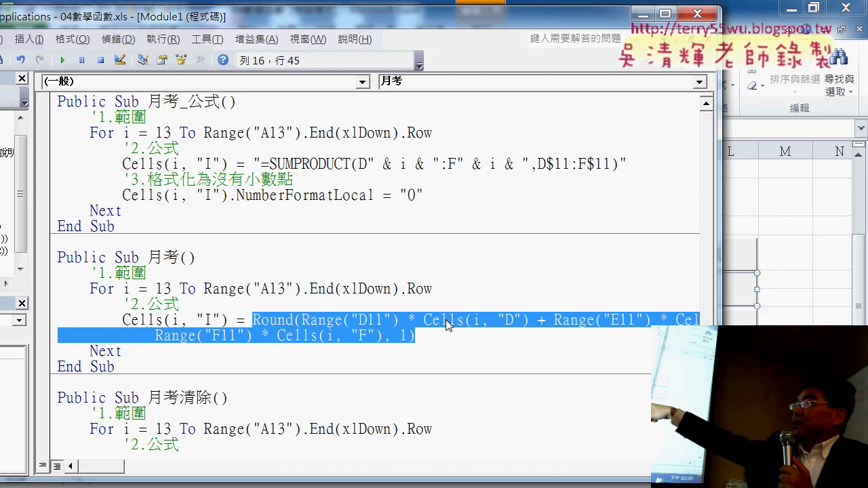
key("Delete")
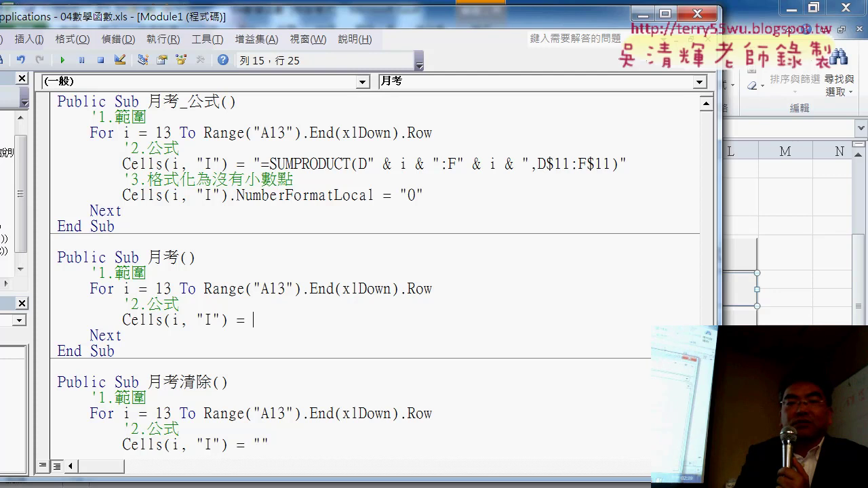
left_click_drag(335, 6, 441, 168)
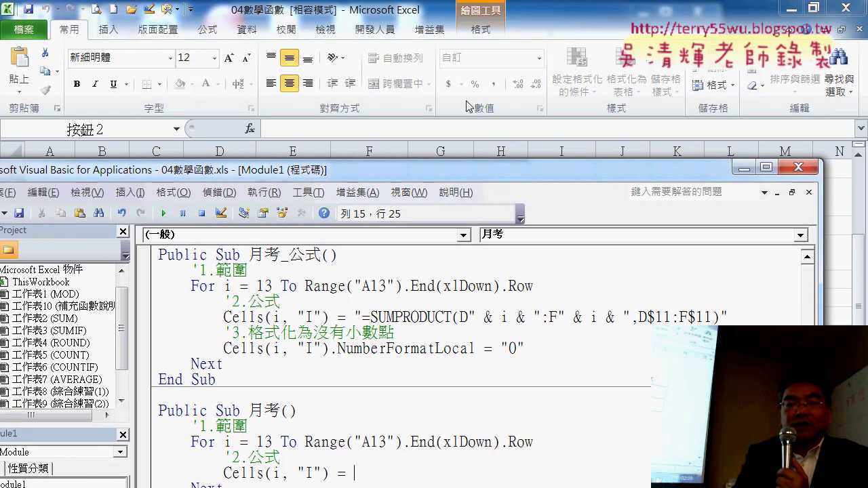
left_click(478, 76)
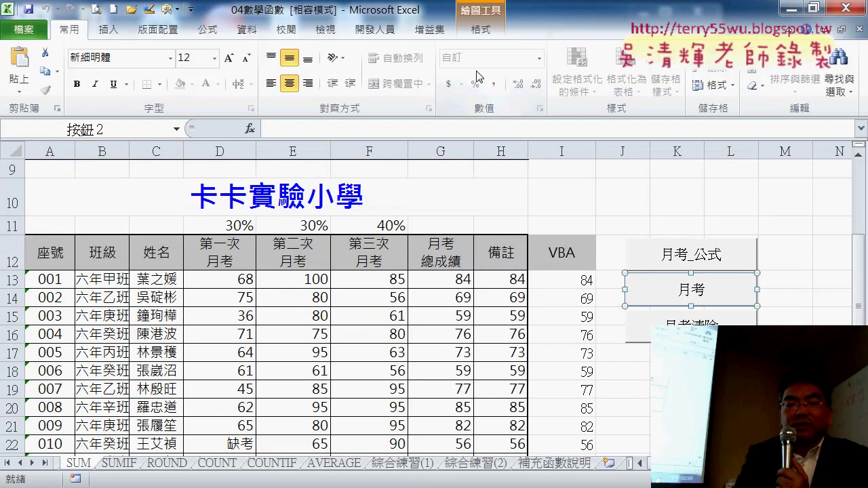
left_click(453, 282)
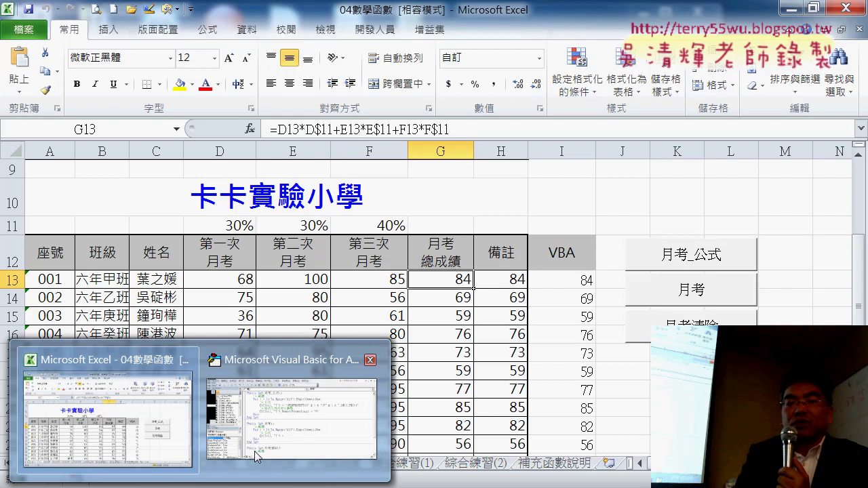
left_click(299, 407)
left_click_drag(396, 182, 479, 166)
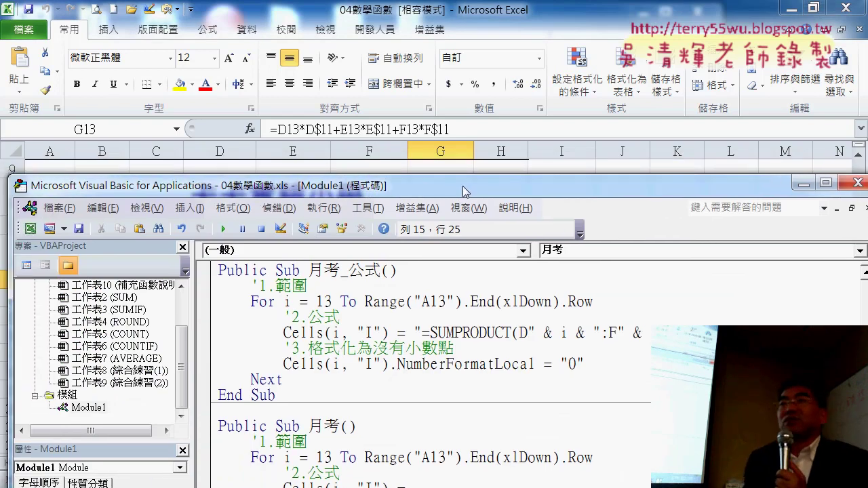
scroll(465, 362, "down", 1)
scroll(465, 362, "down", 1)
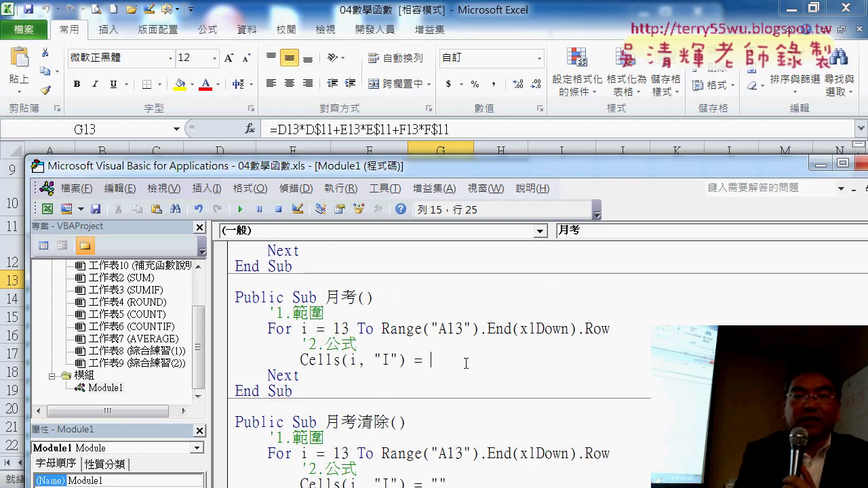
- Type cells(i,"D")*range("D11") after Cells(i, "I") = in the 月考 loop
type("c")
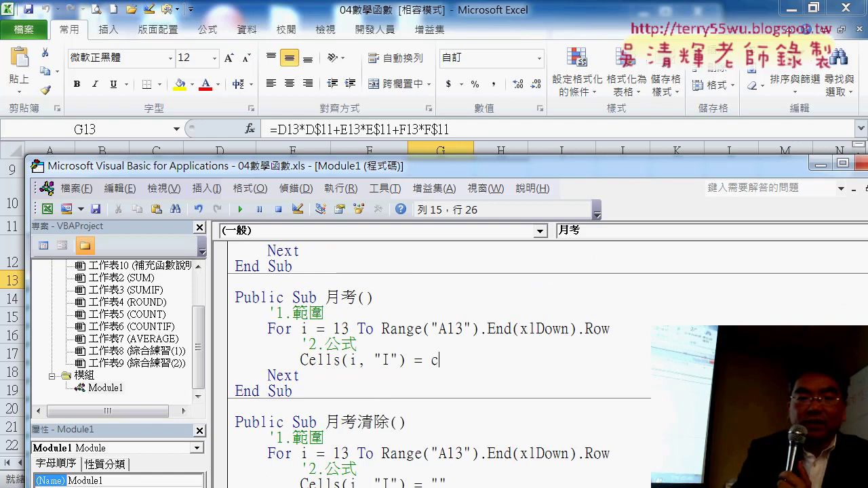
type("ells")
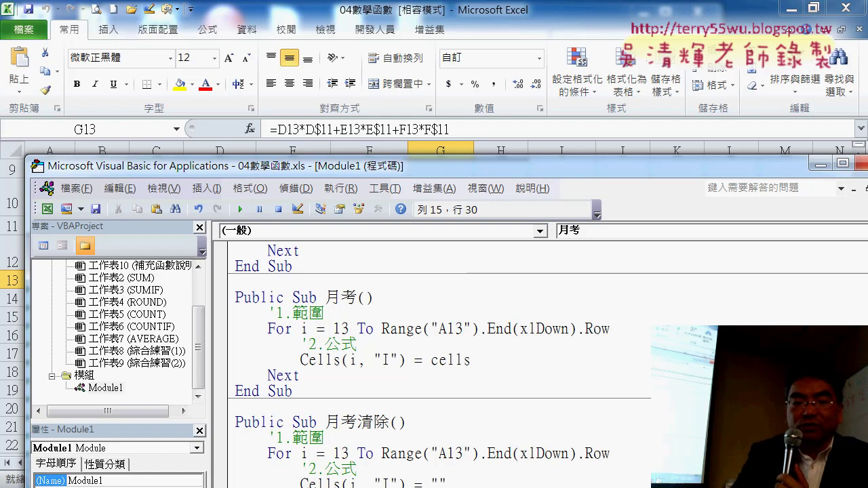
type("(")
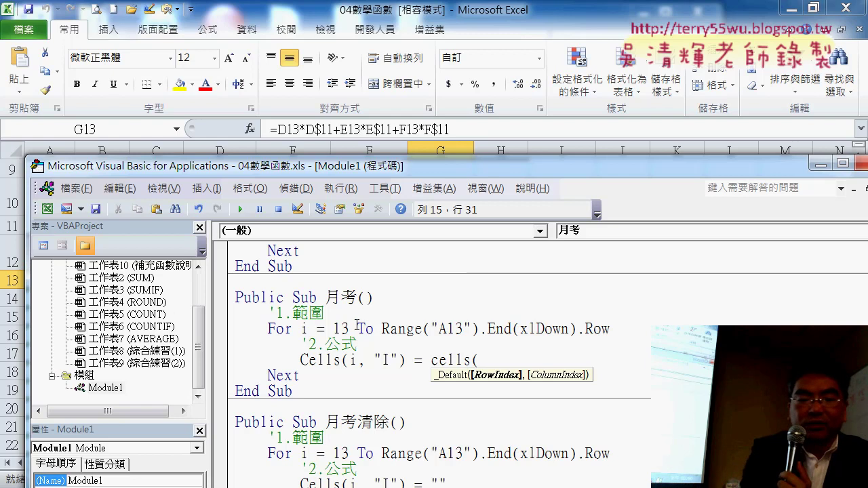
type("i")
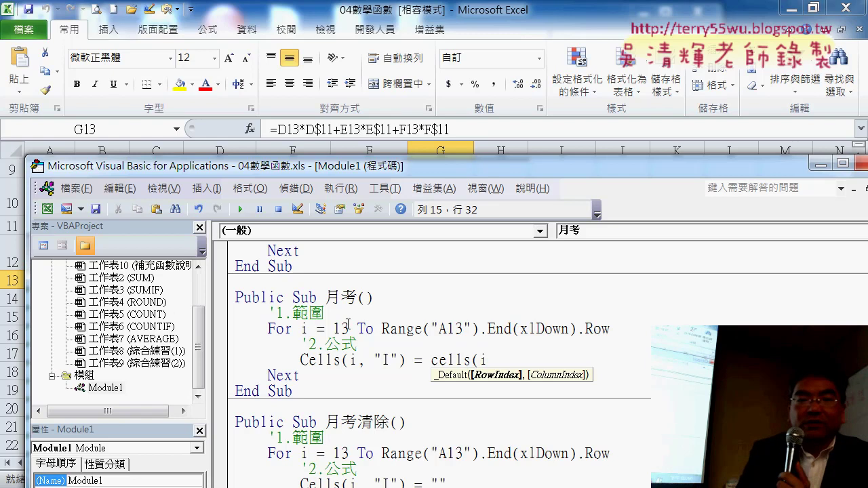
type(",")
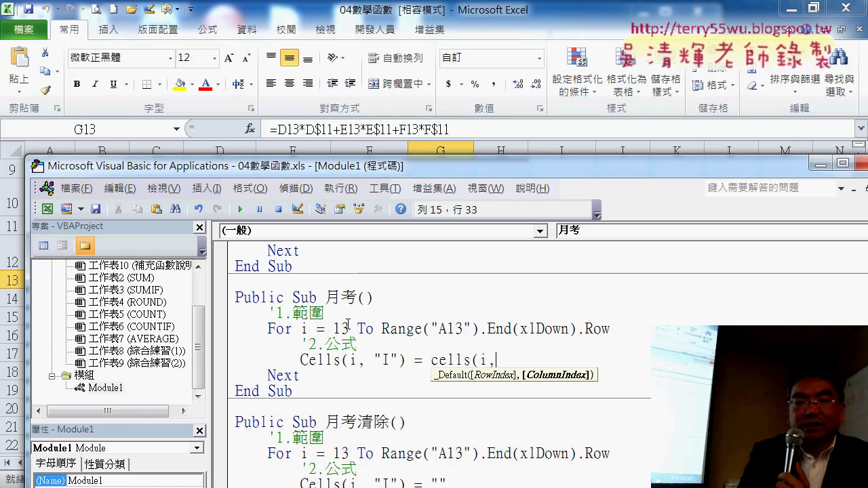
type("\"D\"")
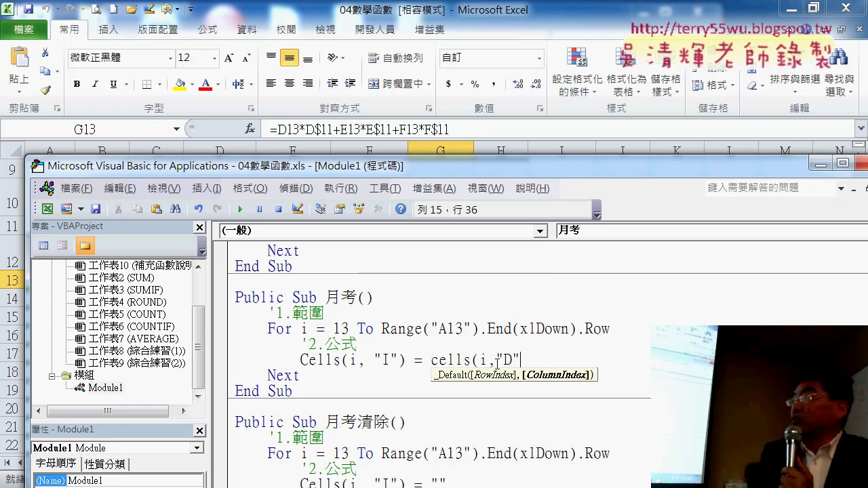
type(")")
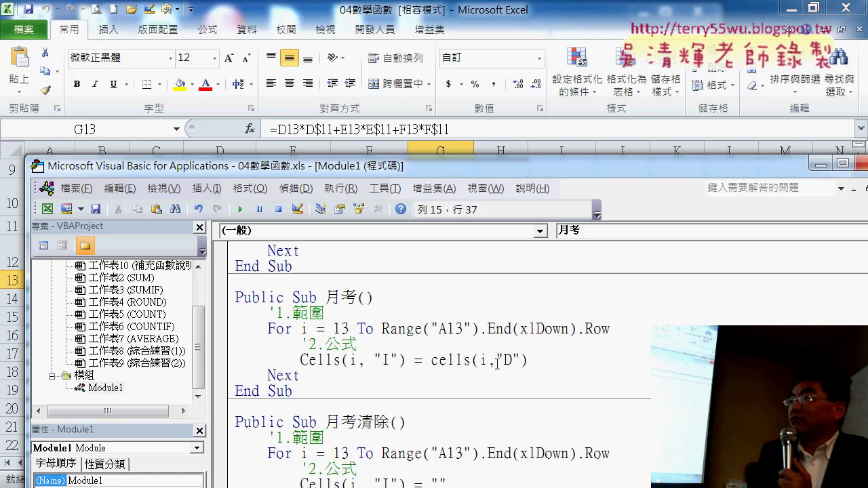
type("*")
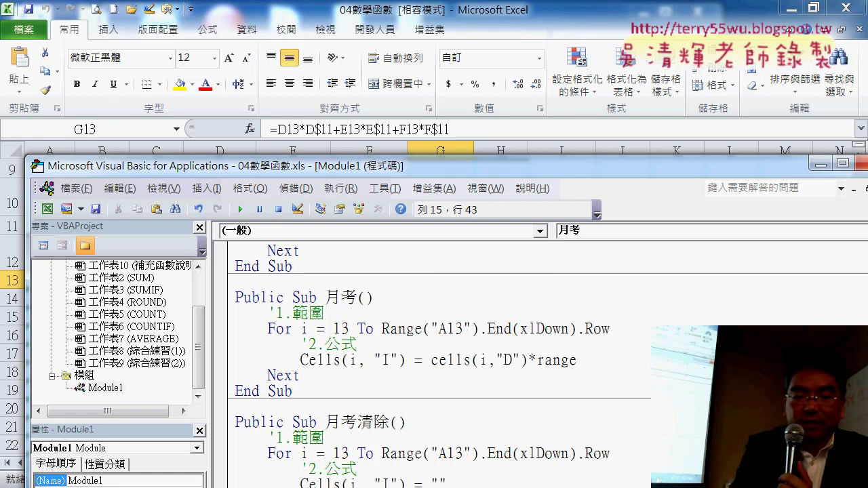
type("(\"")
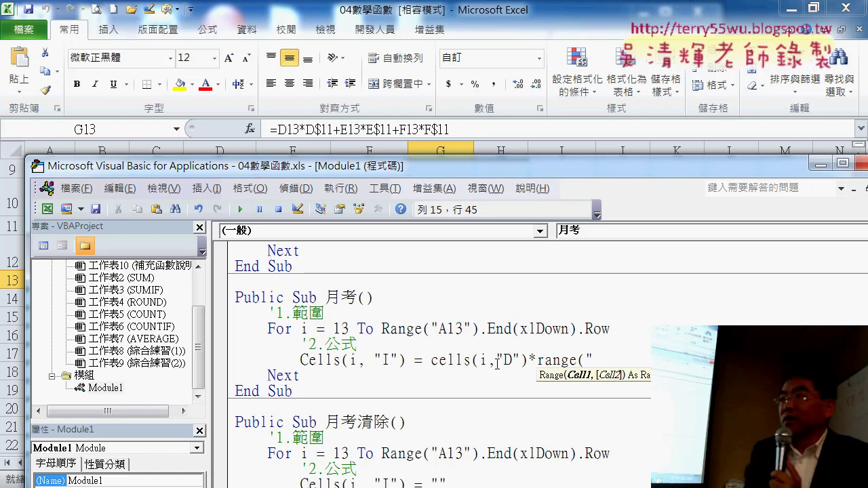
type("D")
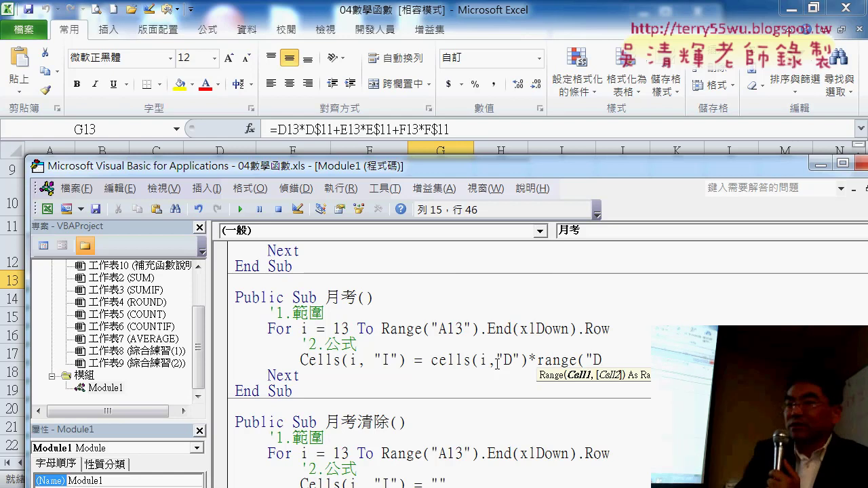
type("11\"")
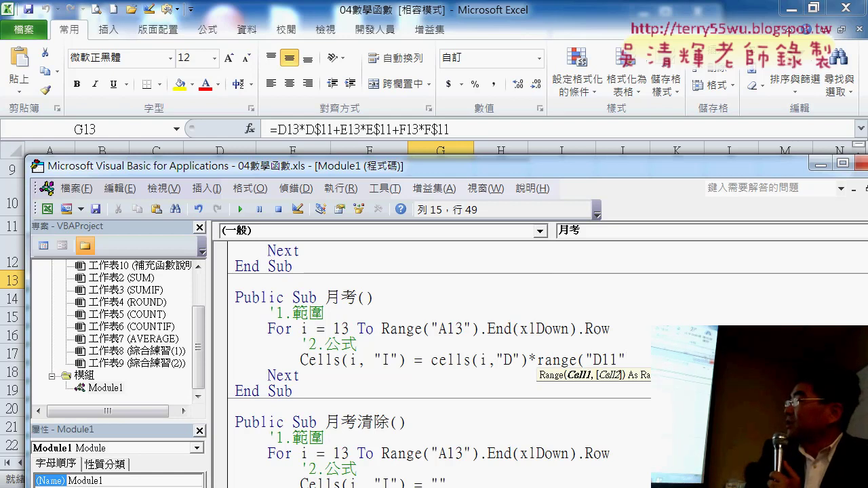
type(")")
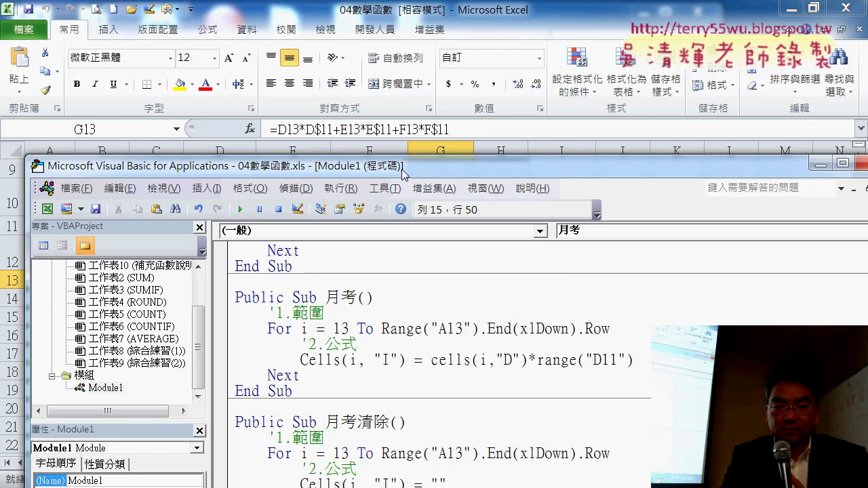
left_click_drag(403, 171, 403, 154)
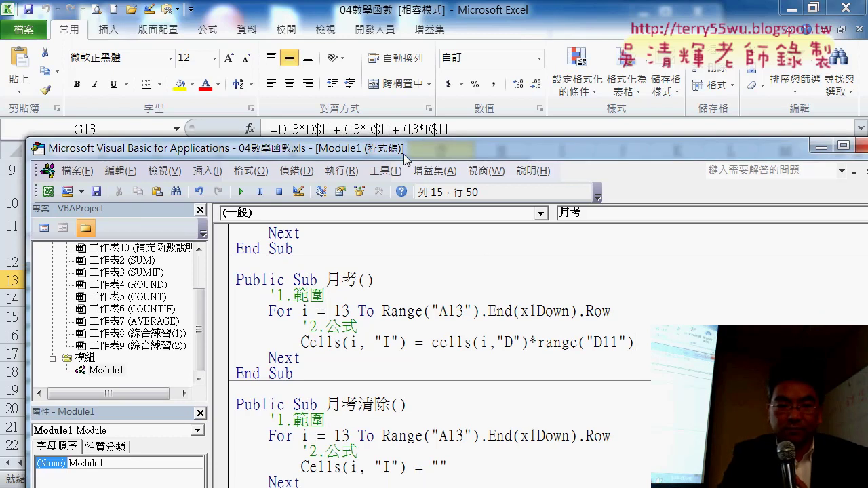
- Let VBA auto-format the line and annotate how Cells(i, "D") * Range("D11") maps to D13*D$11
left_click(298, 480)
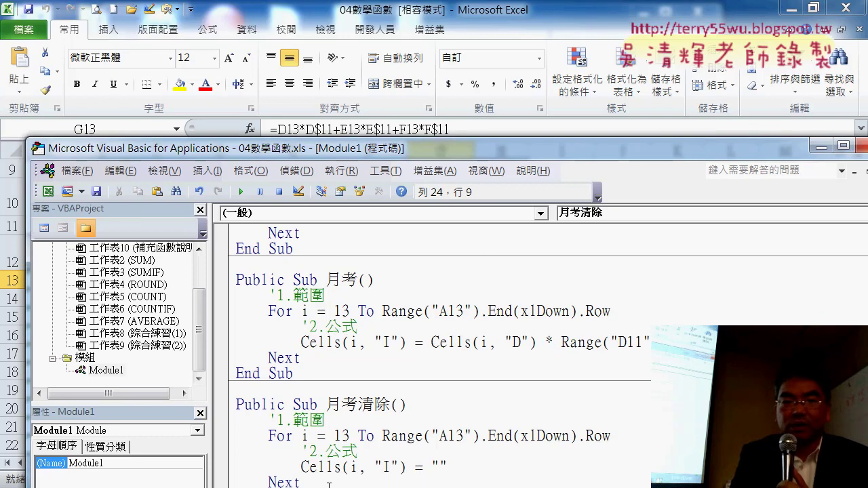
key("Down")
key("Down")
key("Down")
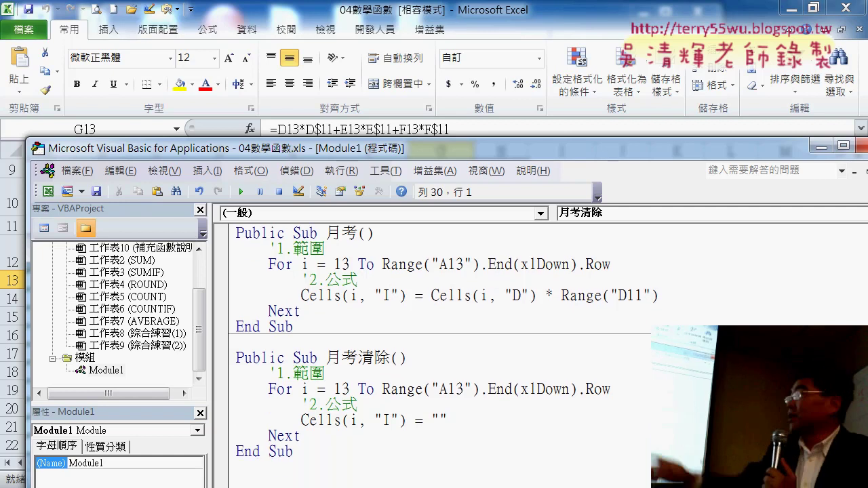
key("Down")
key("Down")
key("Down")
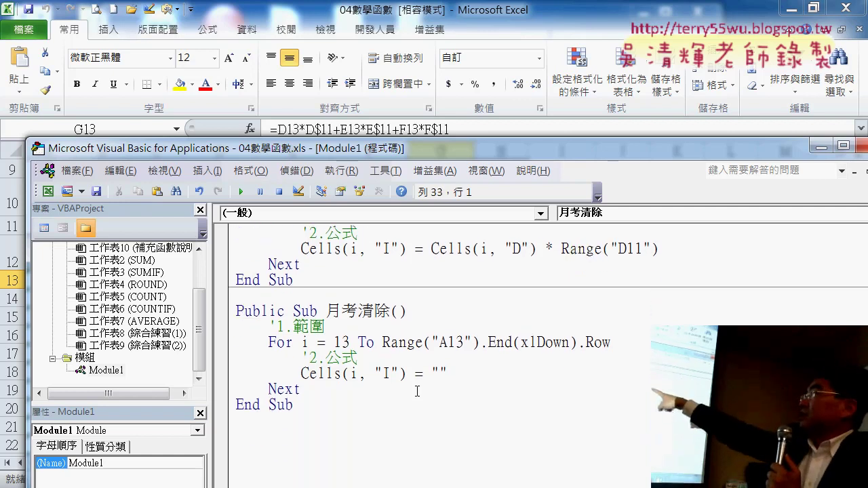
scroll(419, 383, "up", 2)
scroll(419, 383, "down", 1)
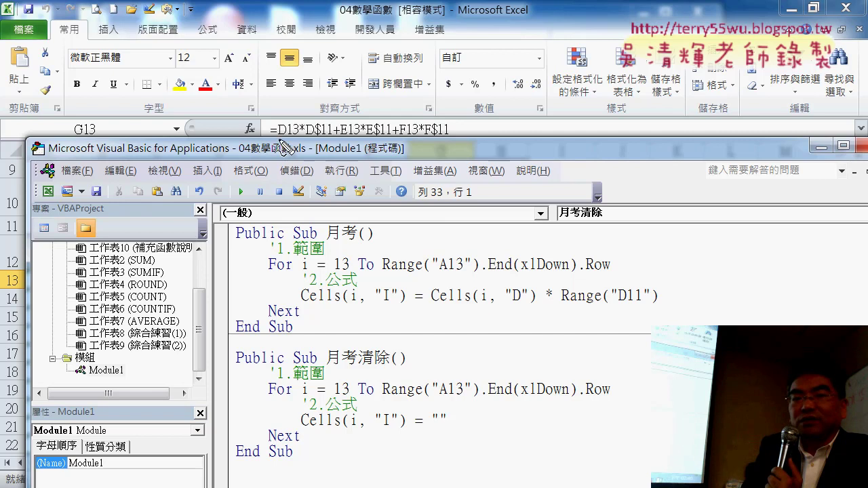
mouse_move(280, 141)
left_mouse_down()
mouse_move(483, 285)
mouse_move(489, 272)
left_mouse_up()
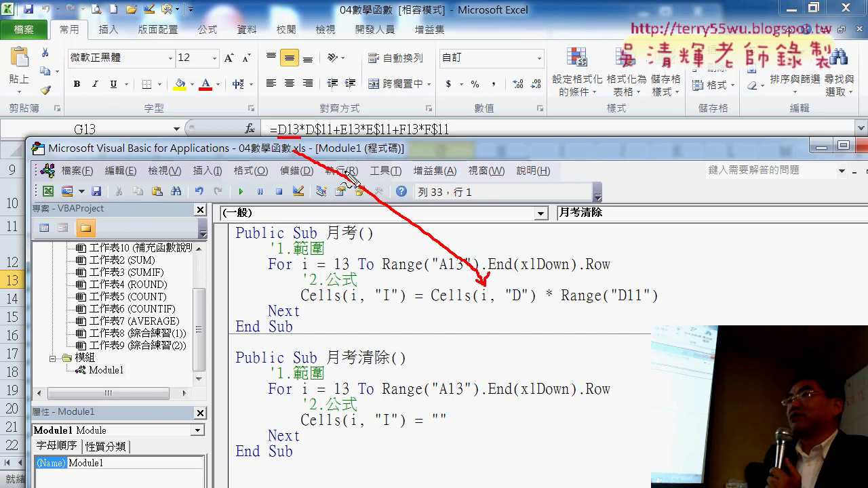
mouse_move(309, 139)
left_mouse_down()
mouse_move(583, 283)
mouse_move(593, 271)
left_mouse_up()
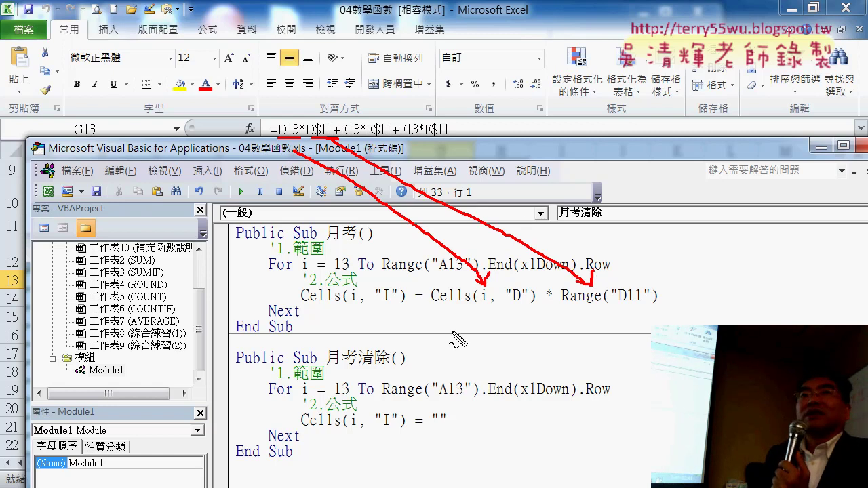
left_click_drag(480, 300, 493, 305)
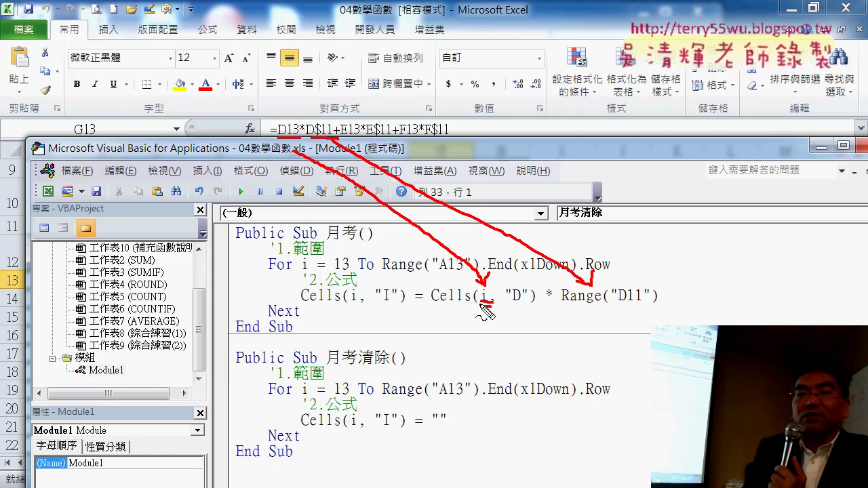
key("Escape")
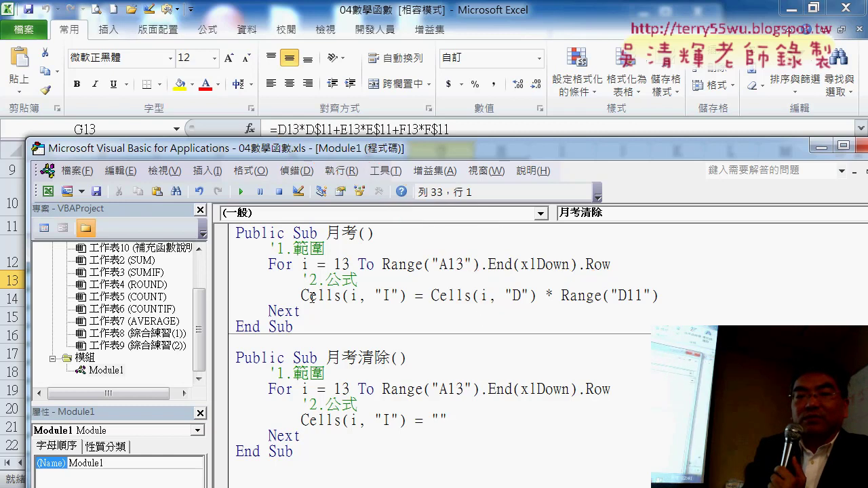
- Append a copy of the D term after a plus sign, changed to Cells(i, "E") * Range("E11")
left_click_drag(214, 309, 172, 309)
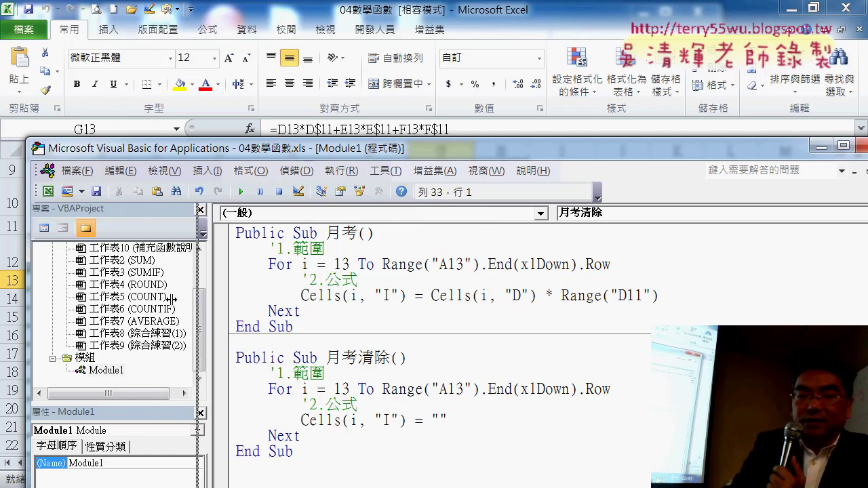
left_click_drag(287, 152, 218, 154)
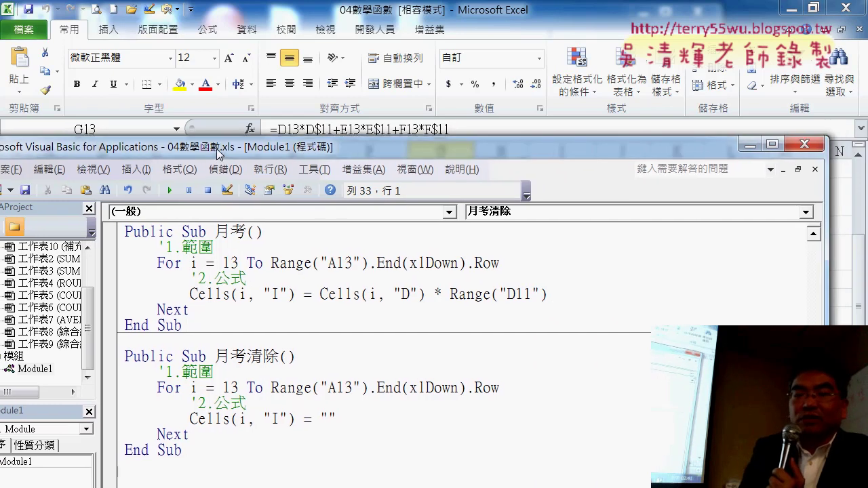
left_click_drag(557, 299, 322, 299)
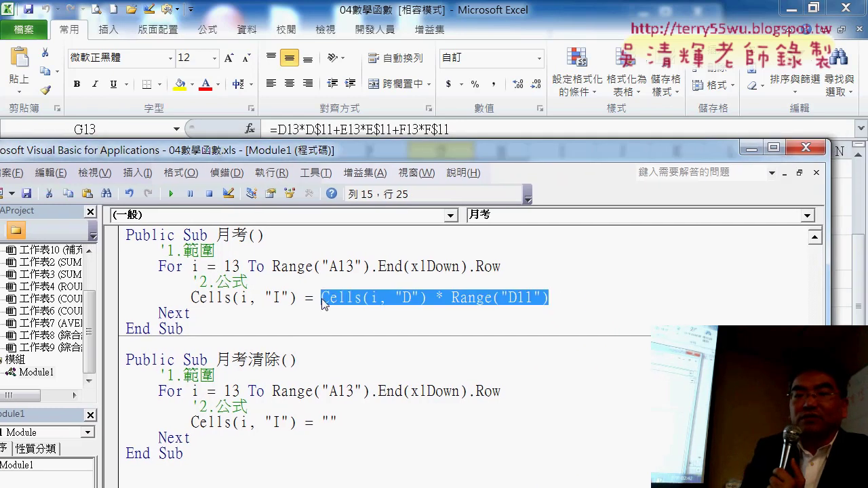
left_click(600, 299)
type("+")
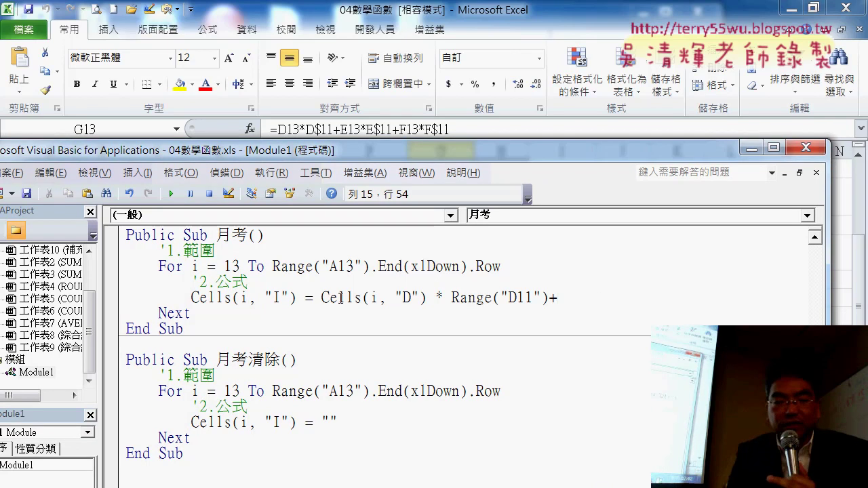
left_click_drag(321, 297, 549, 297)
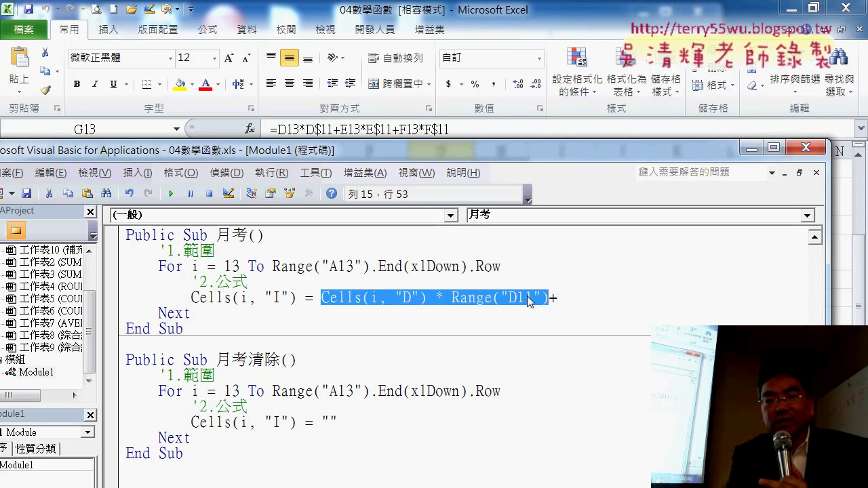
key("ctrl+c")
left_click(571, 298)
key("ctrl+v")
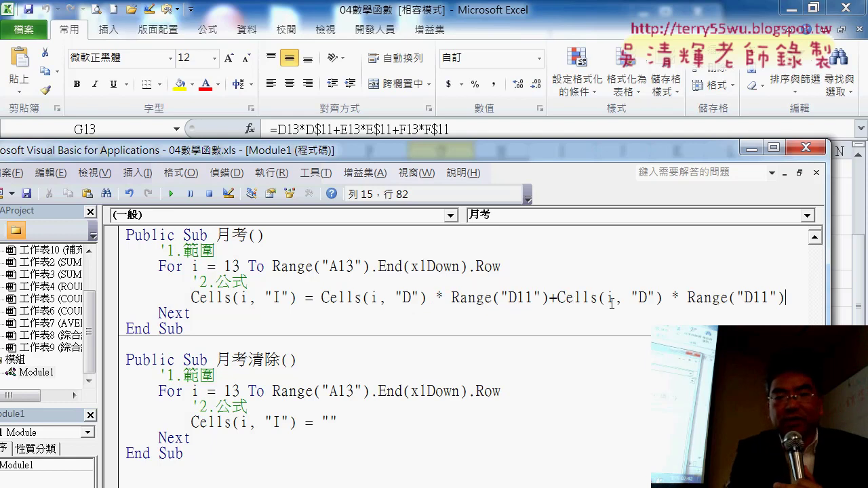
double_click(642, 298)
type("E")
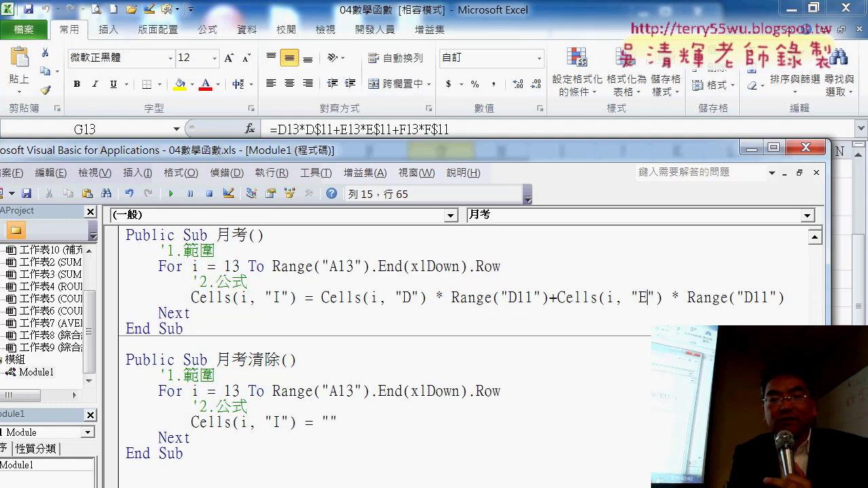
left_click_drag(753, 297, 744, 297)
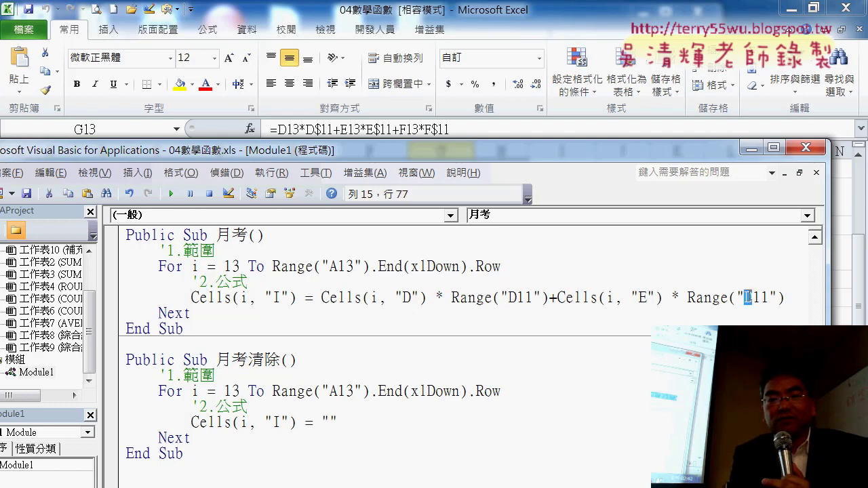
type("E")
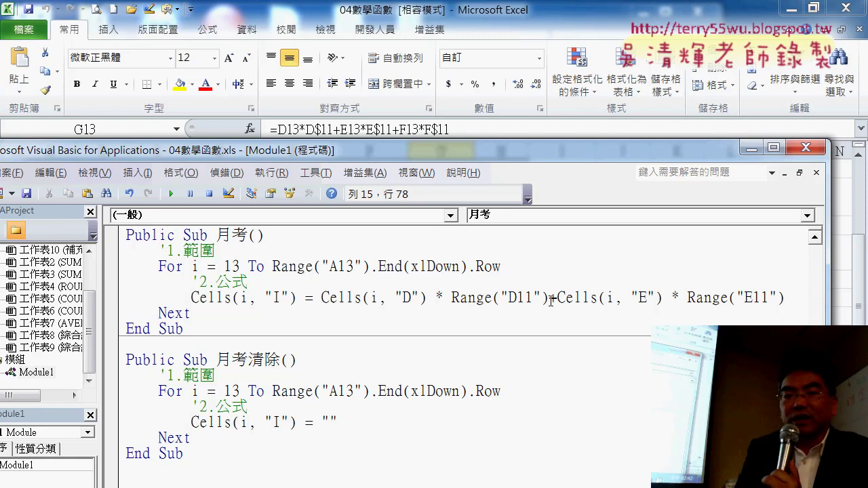
- Add a third term with its letters changed to Cells(i, "F") * Range("F11")
mouse_move(549, 297)
left_mouse_down()
mouse_move(796, 297)
mouse_move(796, 305)
left_mouse_up()
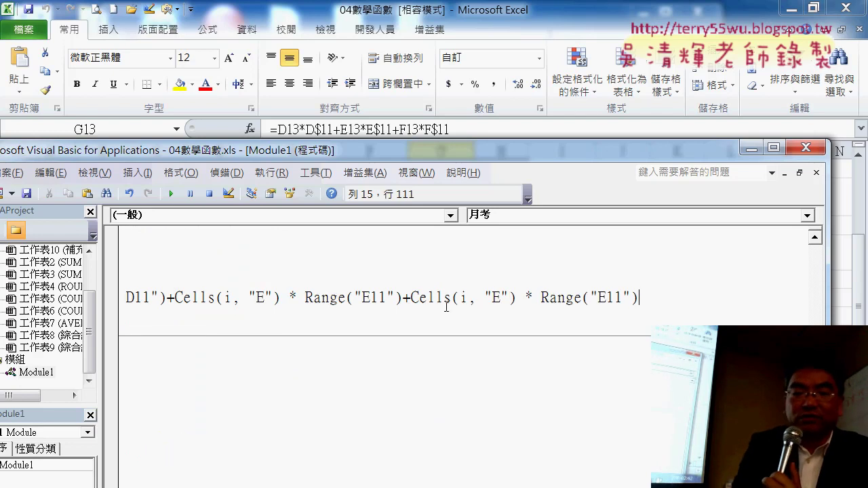
left_click_drag(492, 297, 501, 297)
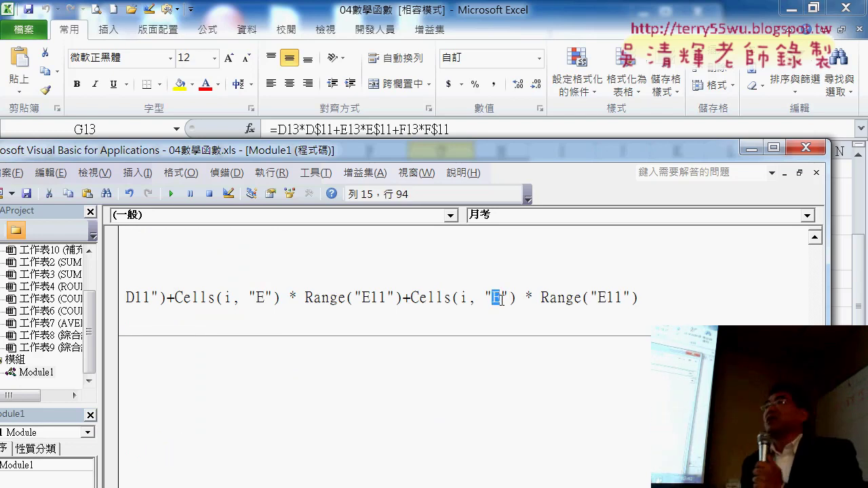
type("F")
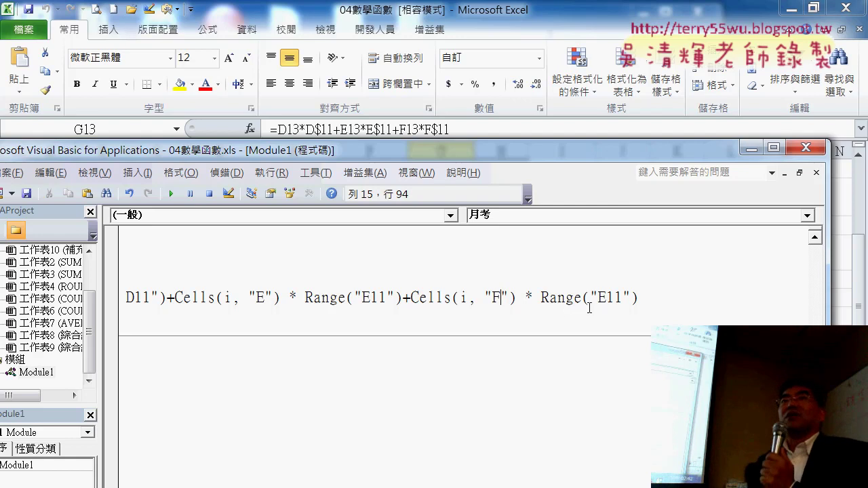
left_click_drag(597, 297, 606, 297)
type("F")
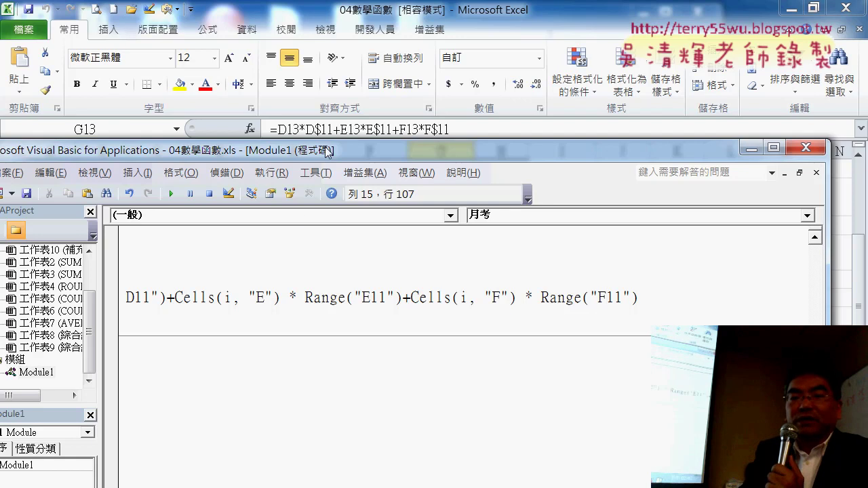
left_click_drag(325, 146, 402, 127)
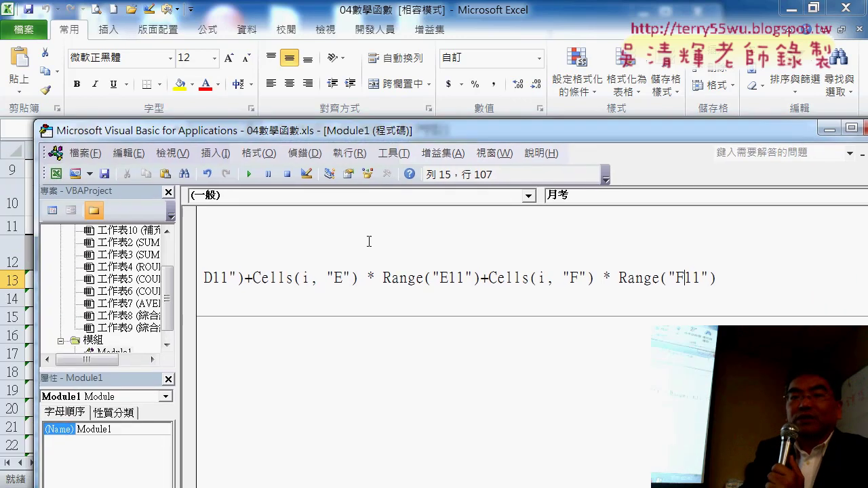
left_click_drag(311, 280, 134, 284)
left_click(375, 278)
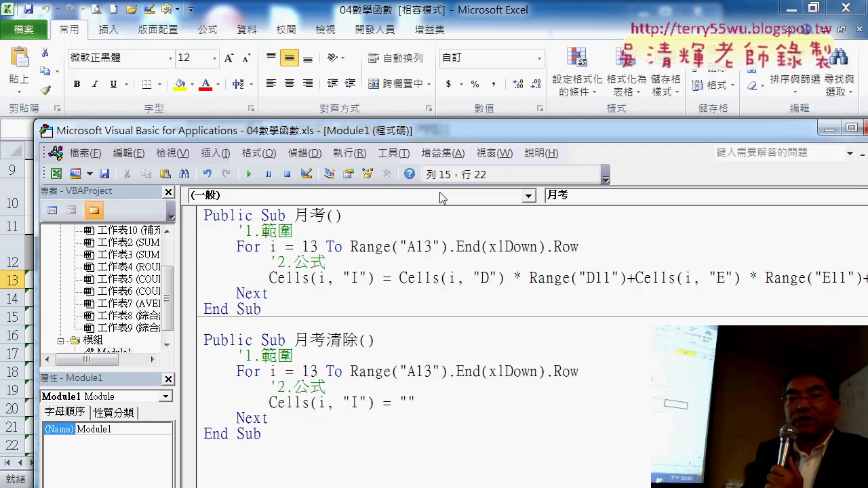
left_click_drag(442, 132, 285, 179)
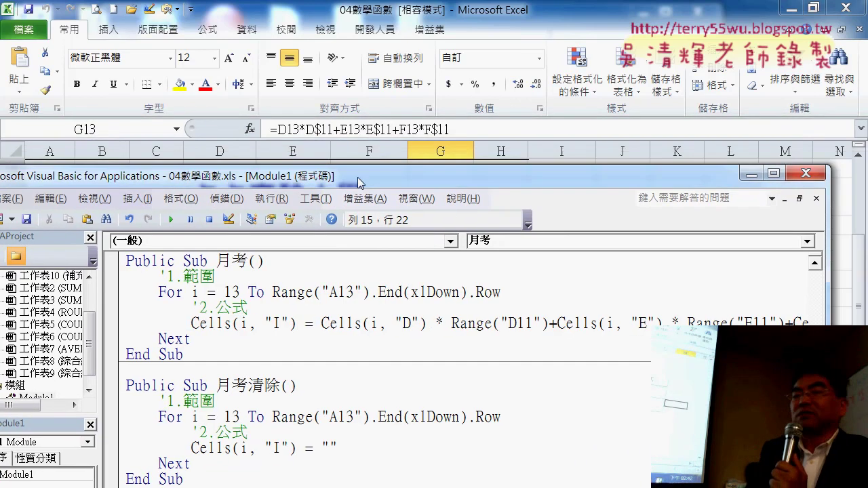
- Run the 月考 button and confirm I13 stores 84.4 while column I shows 84, 69, 59
left_click(672, 175)
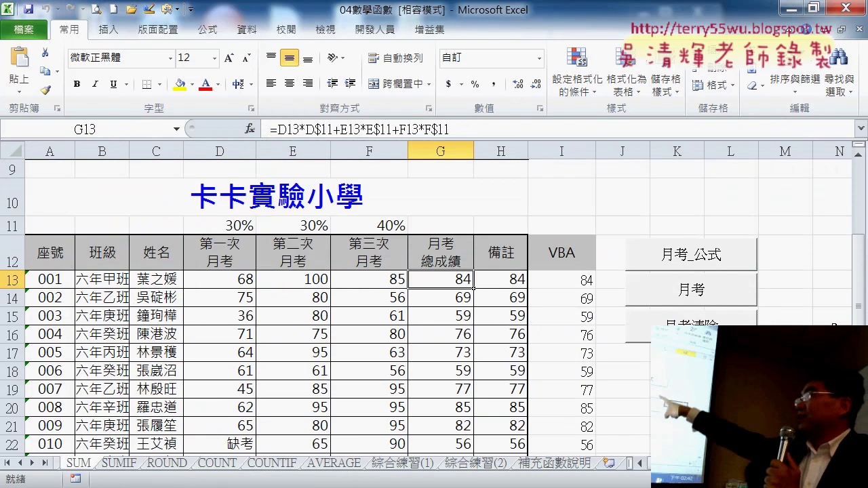
left_click(785, 315)
left_click(686, 290)
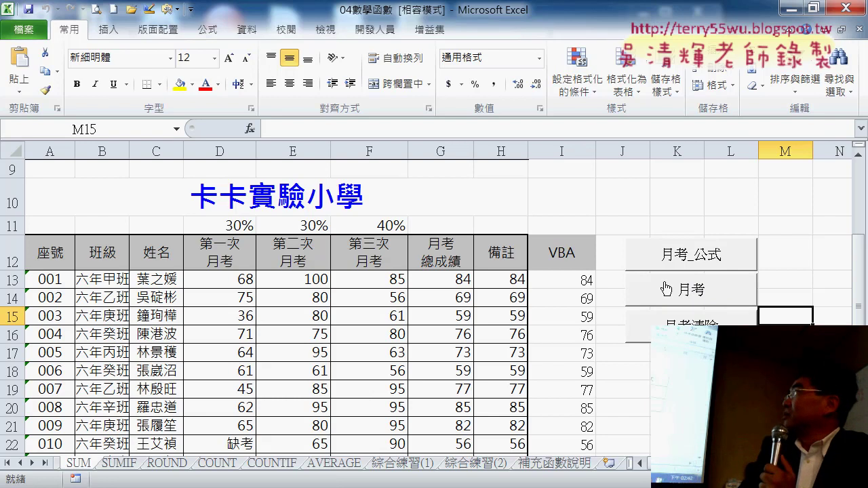
left_click(566, 279)
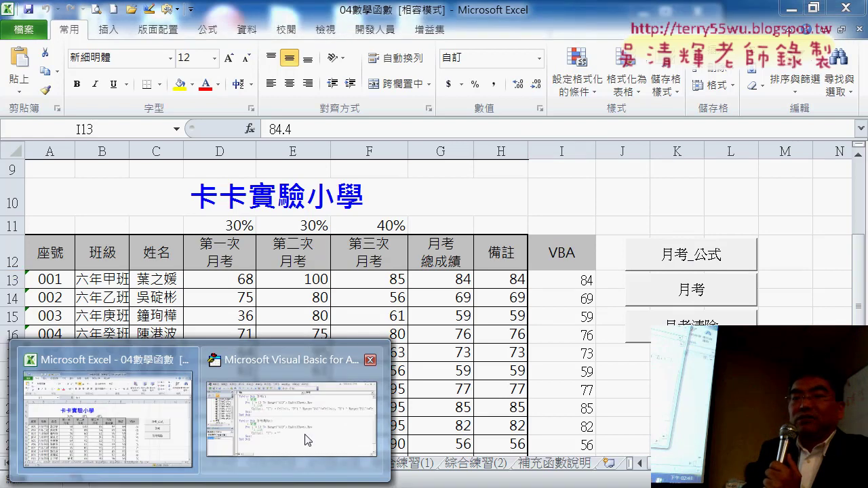
- Break the total statement before Cells(i, "E") using a " _" continuation after the plus sign
left_click(306, 439)
left_click_drag(402, 171, 430, 31)
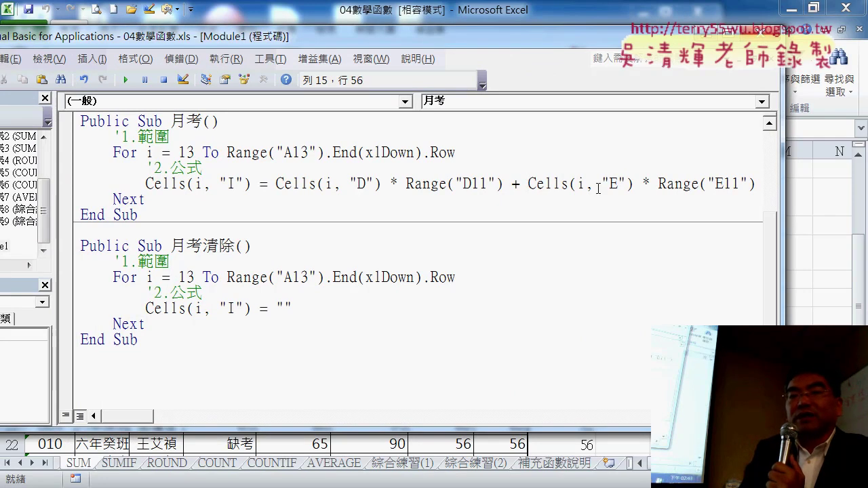
double_click(393, 184)
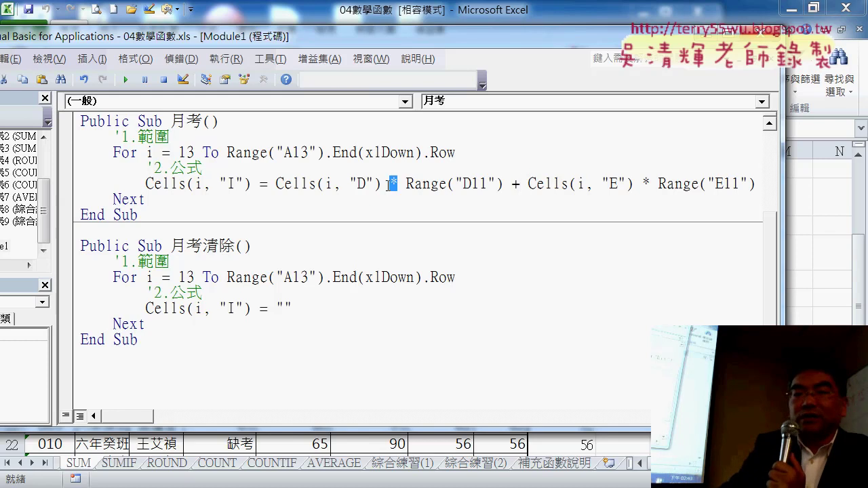
double_click(517, 184)
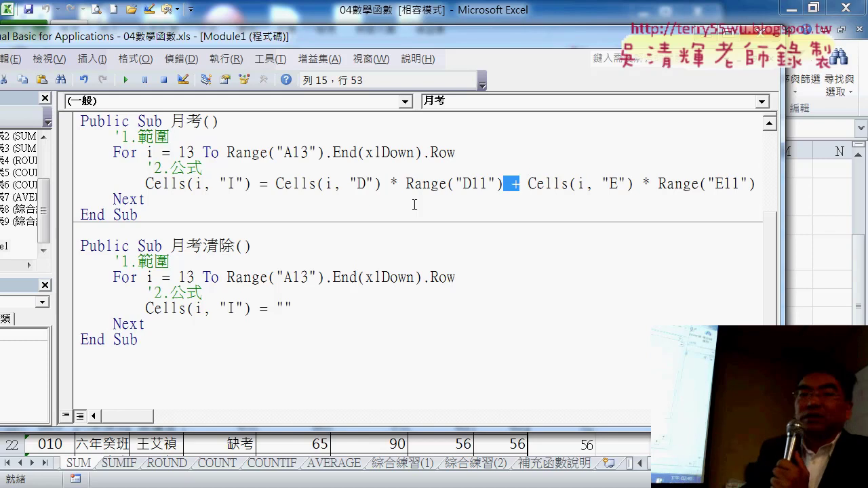
left_click_drag(397, 184, 409, 179)
left_click_drag(520, 184, 529, 183)
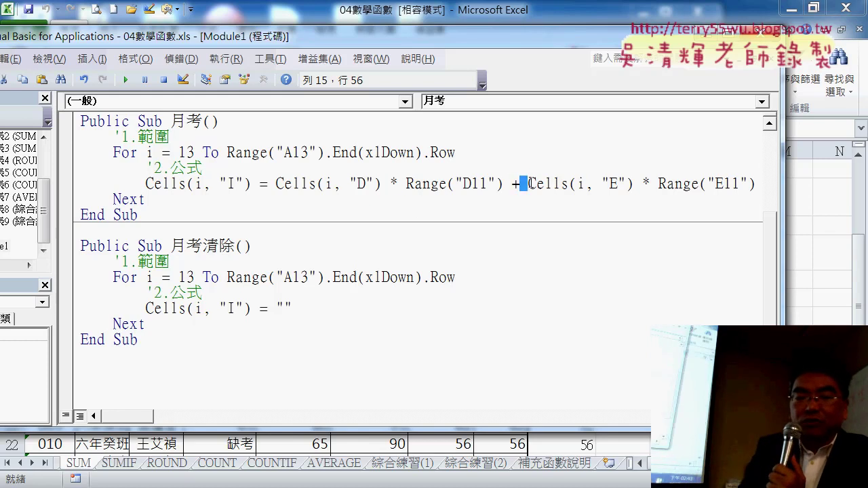
left_click(529, 183)
key("Return")
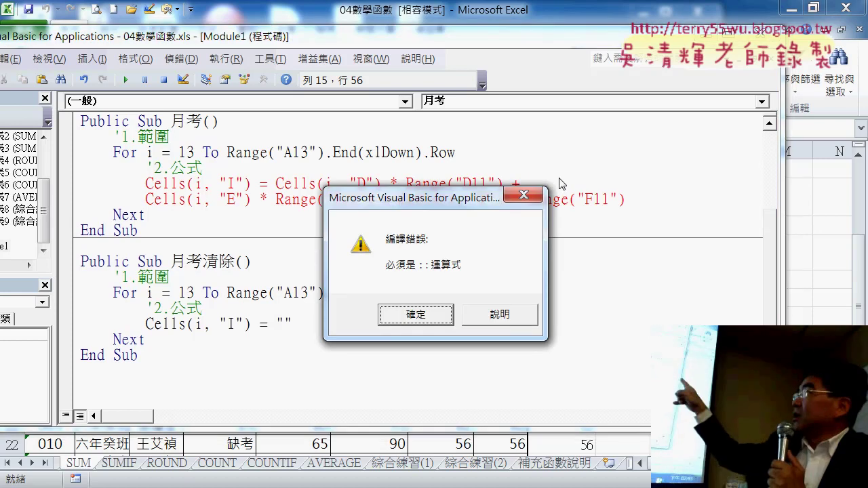
left_click(401, 316)
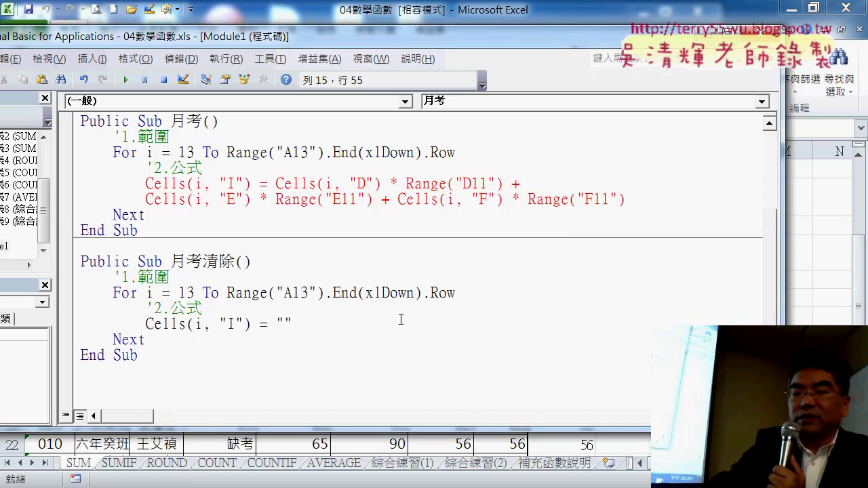
key("Delete")
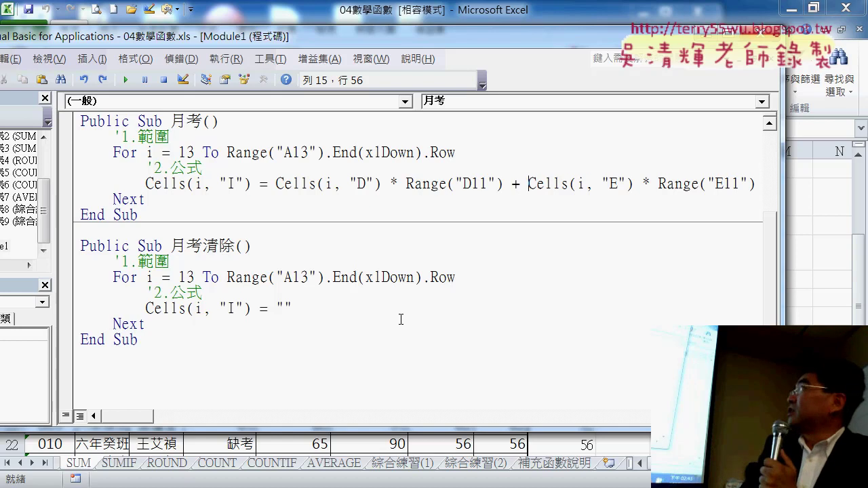
type("_")
key("Return")
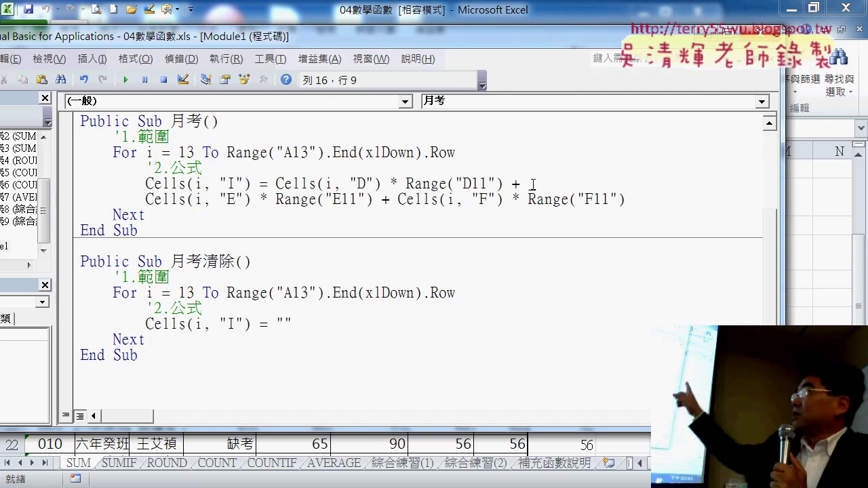
- Tab-indent the Cells(i, "E") continuation line and narrow the editor beside the worksheet
left_click_drag(528, 183, 537, 183)
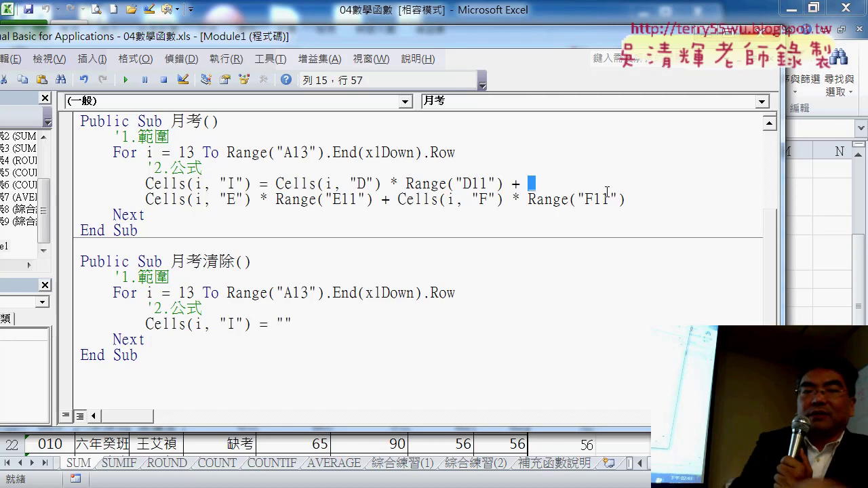
type("_")
left_click(146, 199)
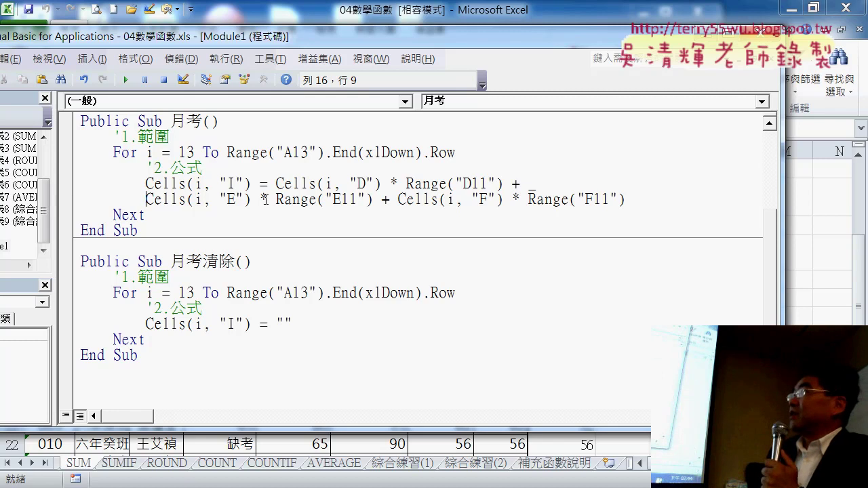
key("Tab")
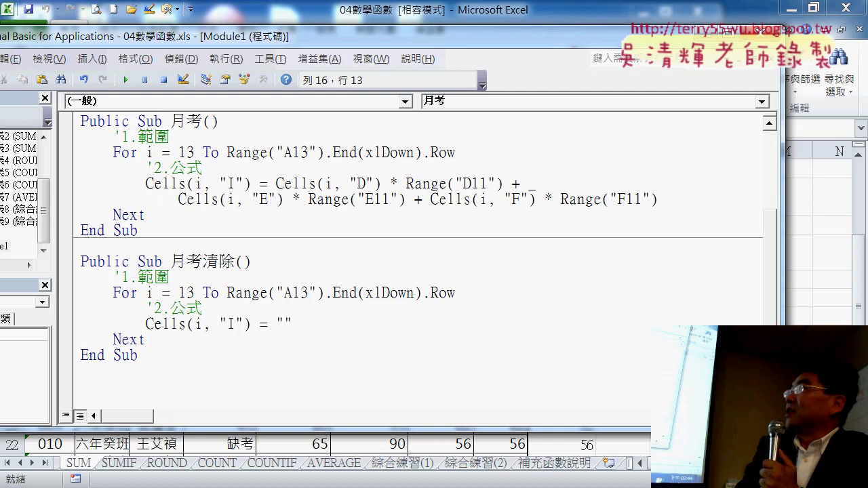
left_click(196, 183)
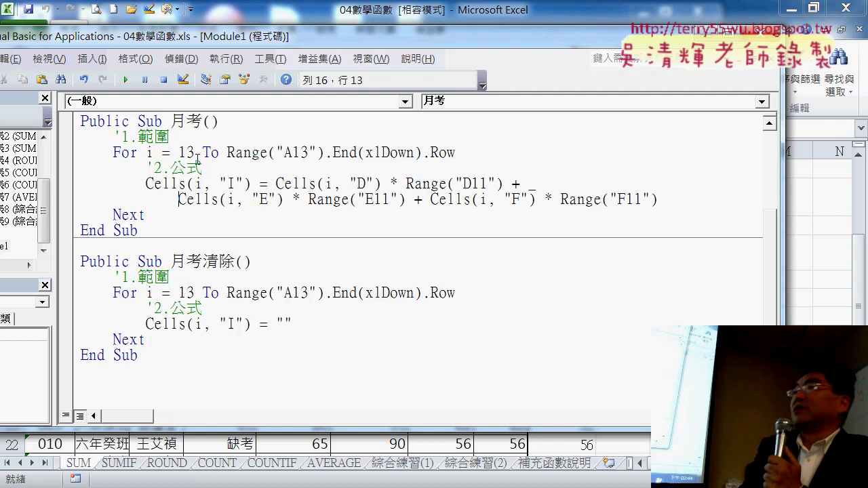
left_click(195, 199)
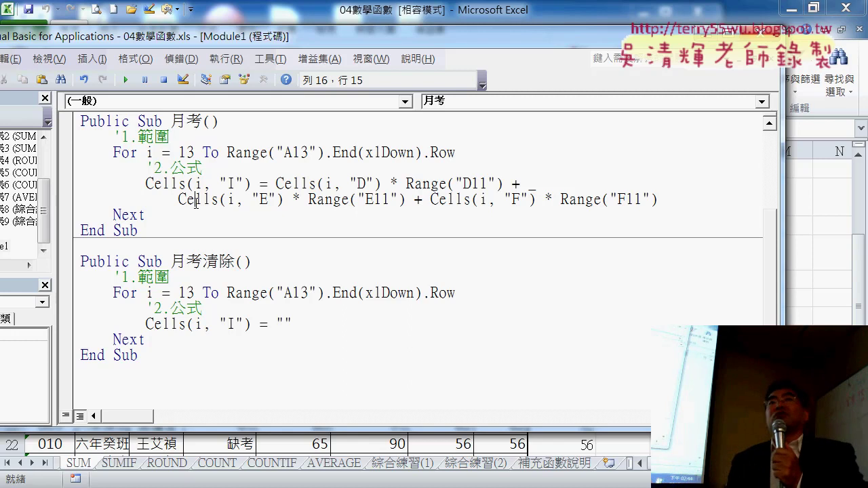
left_click_drag(177, 198, 150, 206)
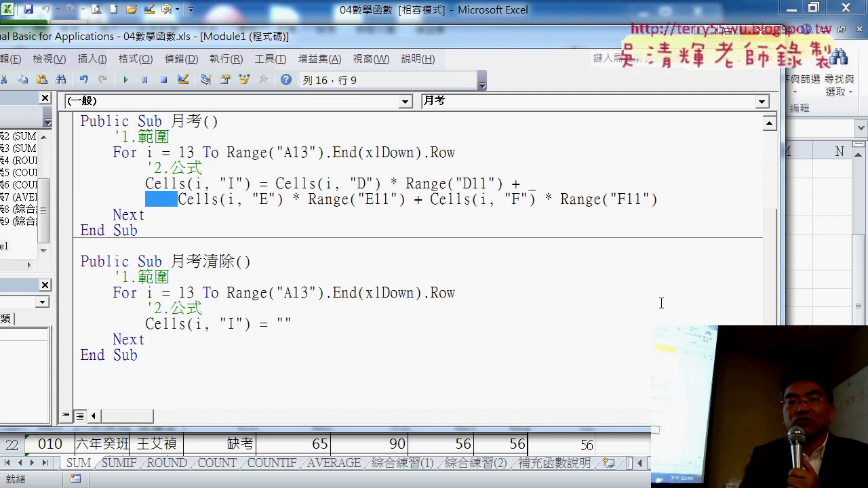
left_click_drag(781, 303, 624, 303)
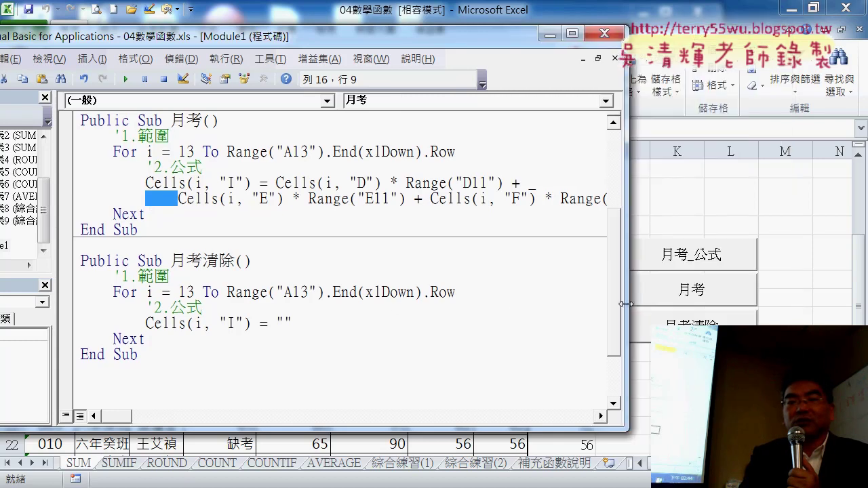
- Minimize the VBA editor and run 月考_公式 to write SUMPRODUCT formulas into I13:I22
left_click(387, 304)
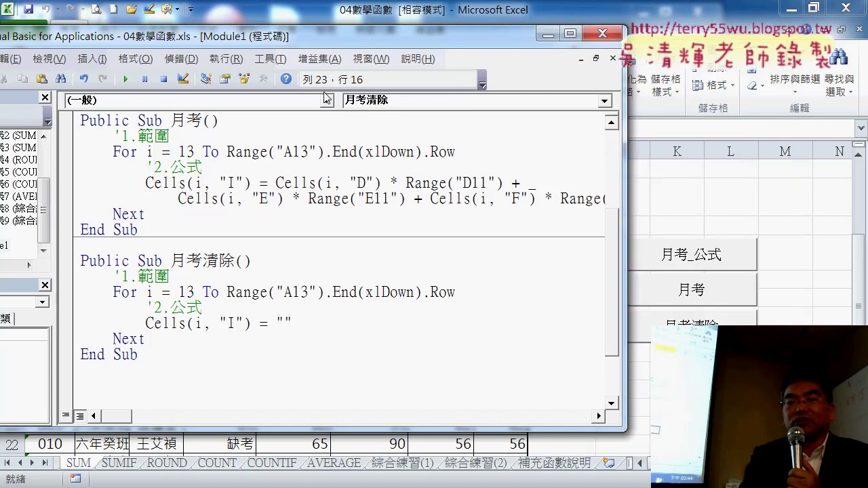
left_click(548, 34)
left_click(730, 388)
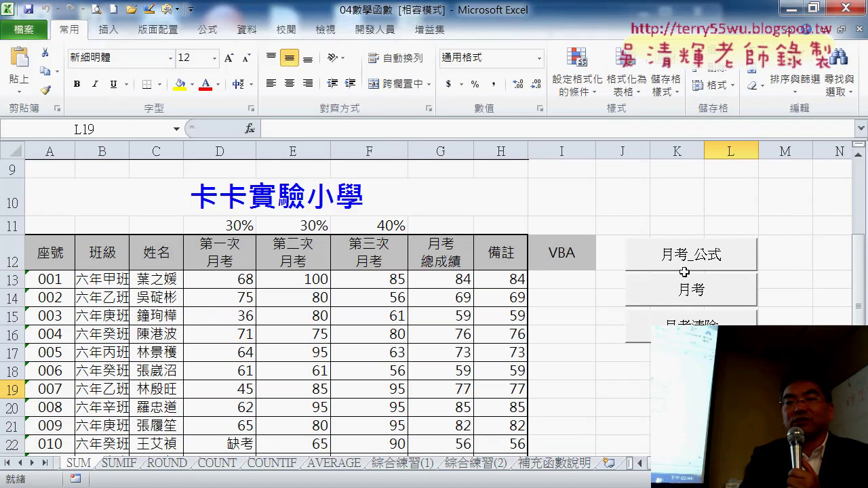
left_click(667, 255)
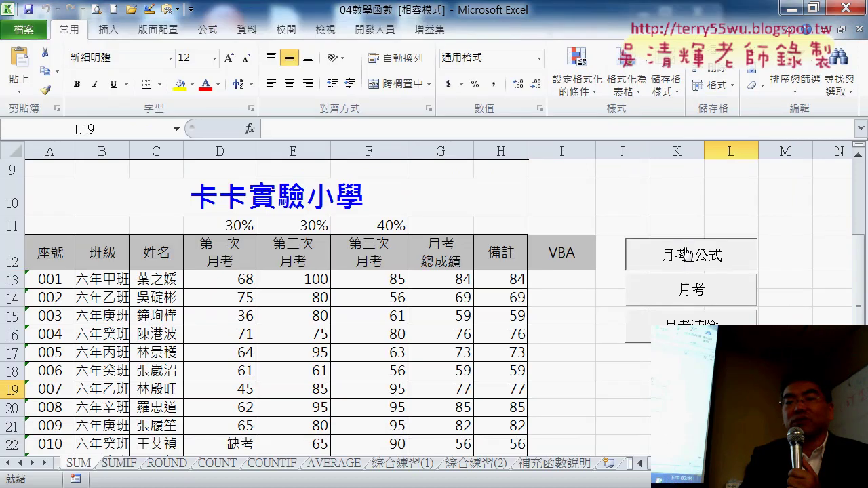
- Switch column I between plain totals and SUMPRODUCT formulas, checking the formula in I13
left_click(700, 292)
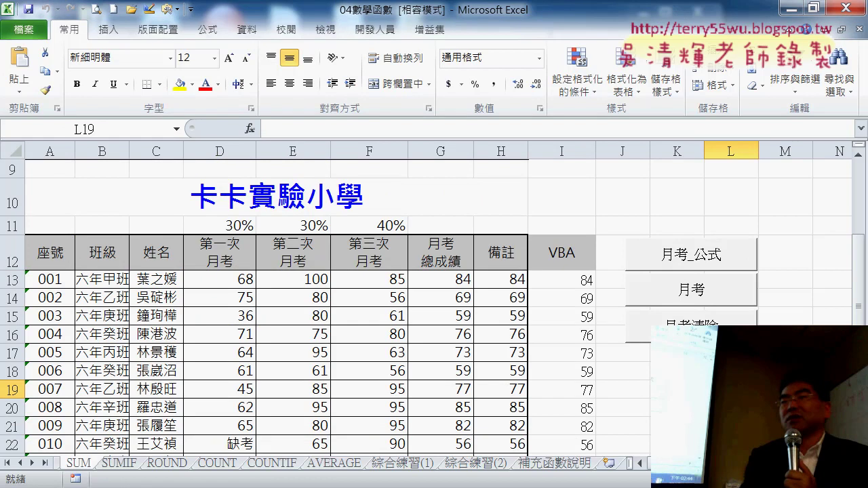
left_click(641, 325)
left_click(571, 287)
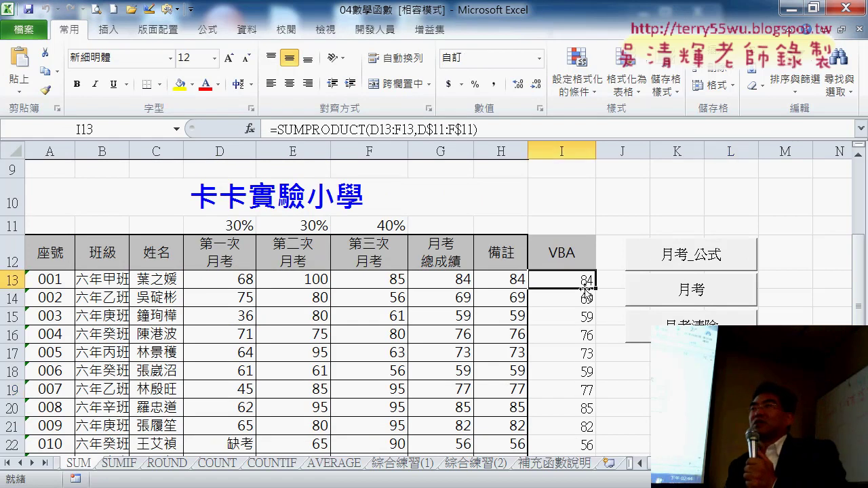
left_click(662, 302)
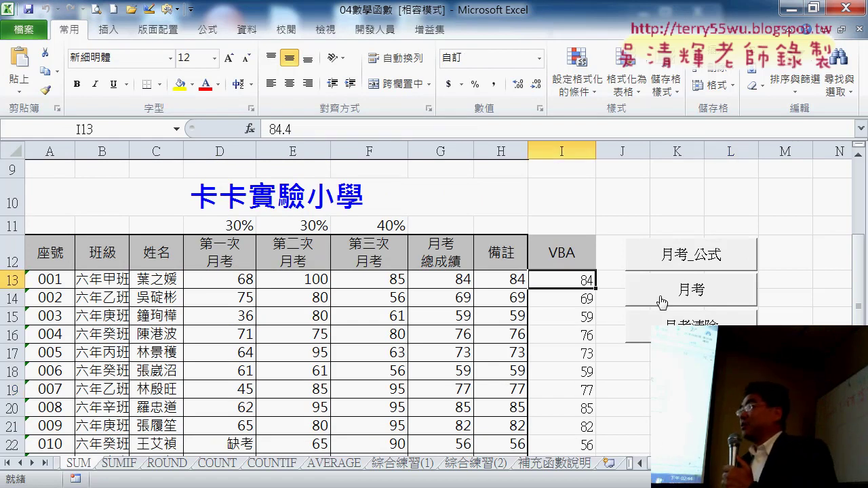
left_click(662, 265)
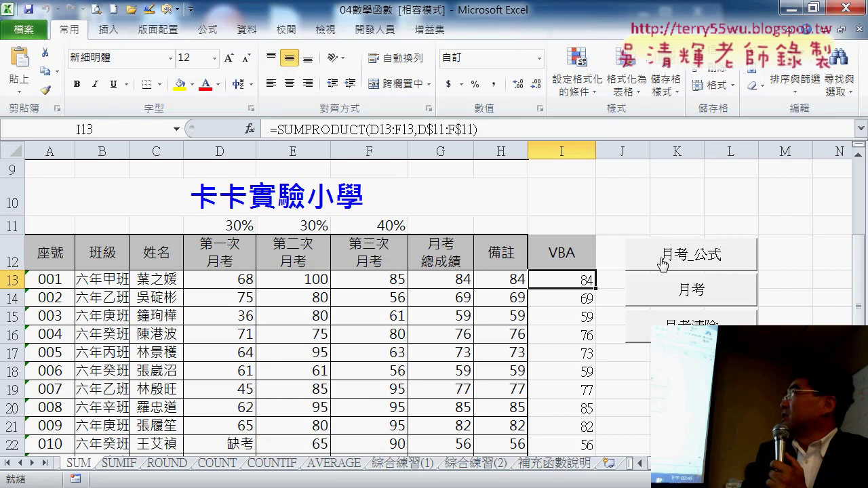
- Rerun 月考_公式, then 月考, and check the plain values now in I14 and I13
left_click(662, 261)
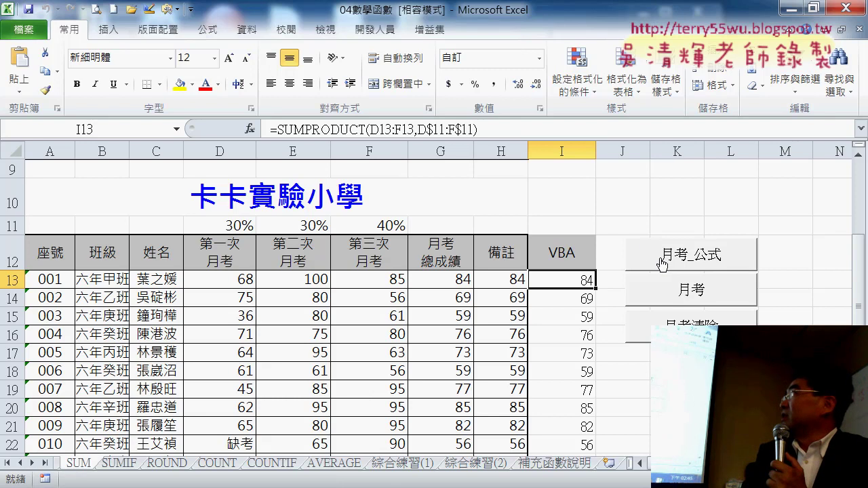
left_click(695, 293)
left_click(568, 298)
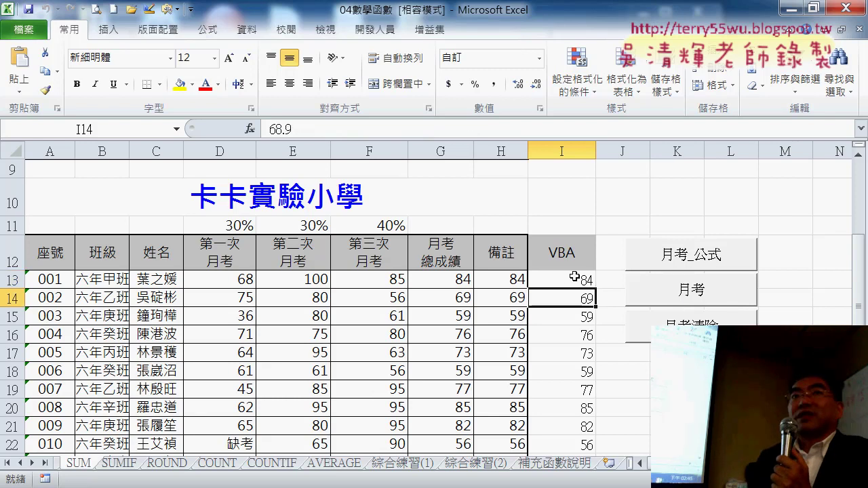
left_click(574, 275)
- Restore the SUMPRODUCT formulas, inspect I13–I16, then run 月考 to leave plain totals like 84.4
left_click(713, 254)
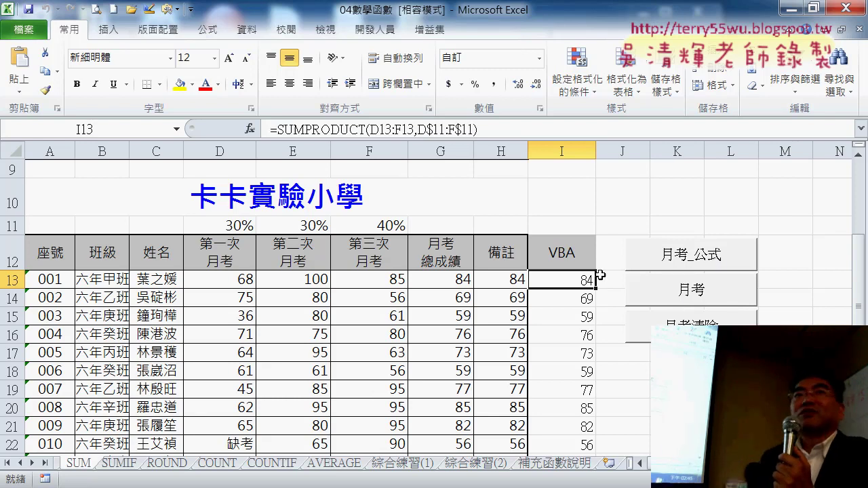
left_click(546, 298)
left_click(553, 316)
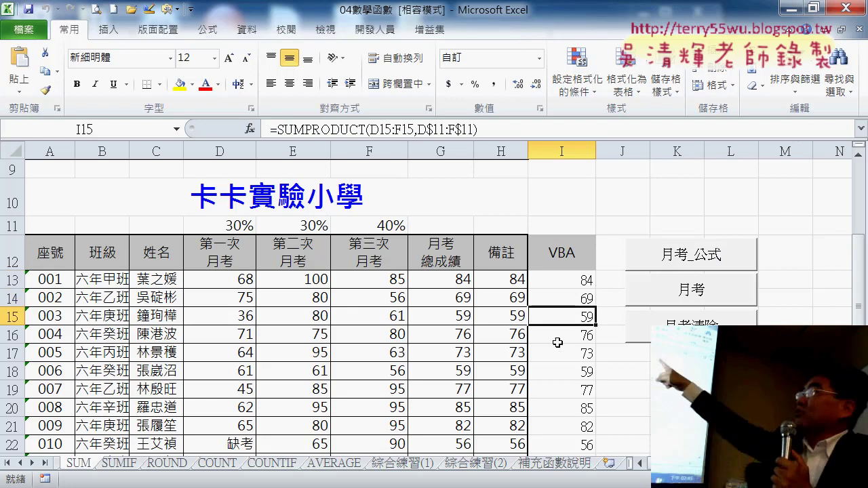
left_click(557, 336)
left_click(553, 281)
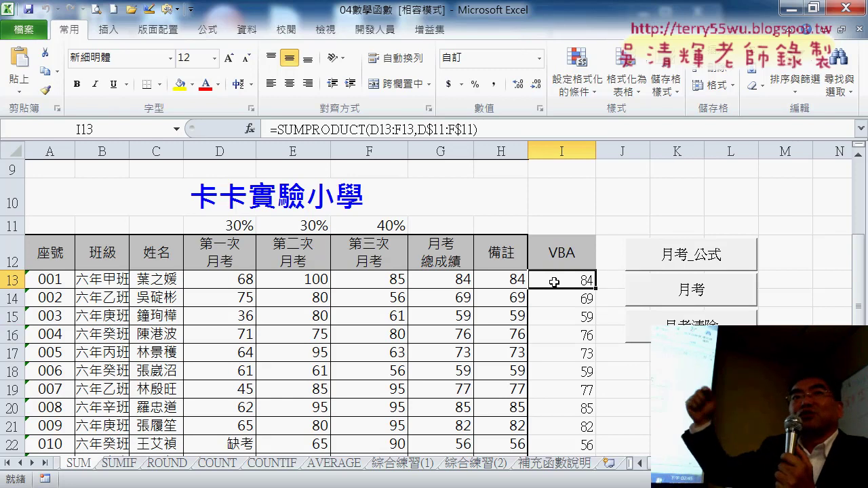
left_click(653, 302)
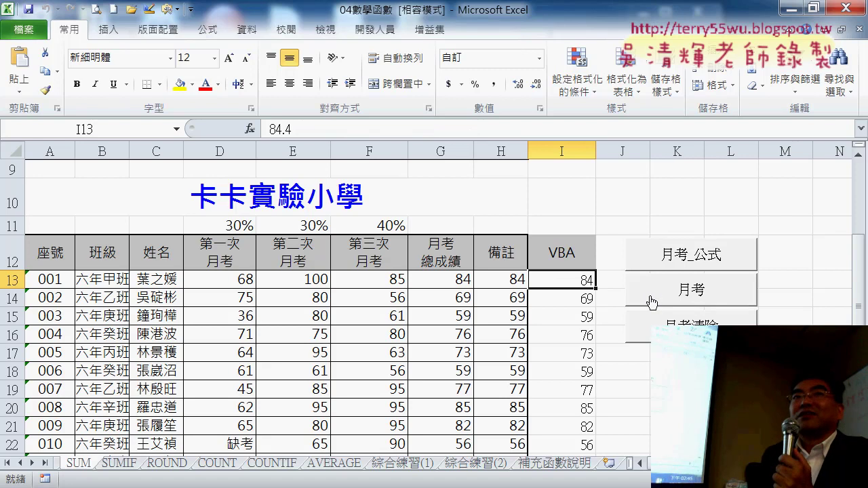